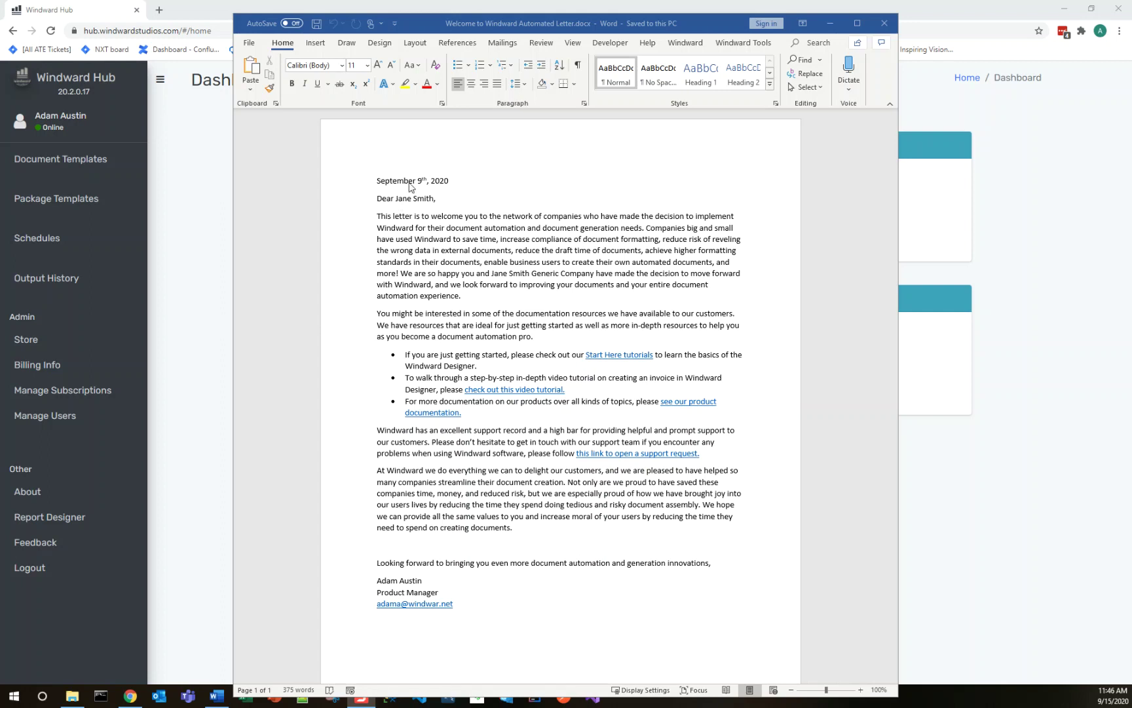
Step: Delete the fixed date line from the top of the letter
click(420, 183)
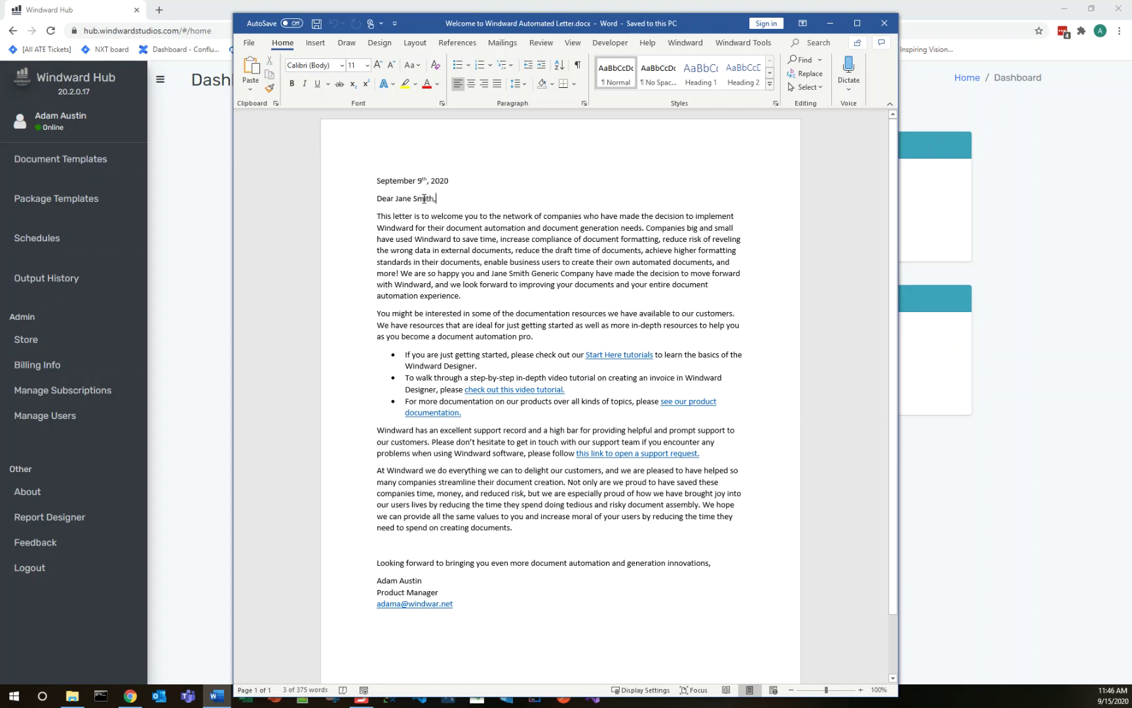
double_click(424, 199)
click(424, 199)
key(shift+Right)
key(shift+Right)
key(shift+Right)
key(shift+Right)
key(shift+Right)
key(shift+Right)
key(shift+Right)
key(shift+Right)
key(shift+Right)
key(shift+Right)
key(shift+Right)
key(shift+Right)
key(shift+Right)
key(shift+Right)
key(shift+Right)
key(shift+Right)
key(shift+Right)
key(shift+Right)
key(shift+Right)
key(shift+Right)
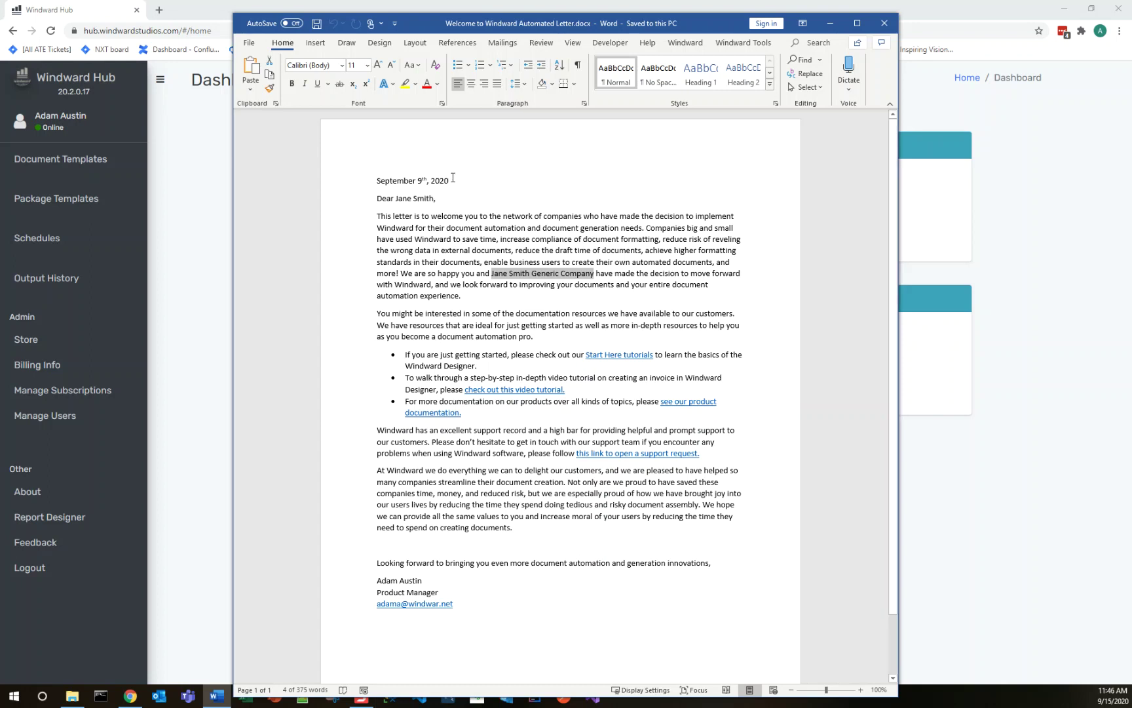
click(453, 177)
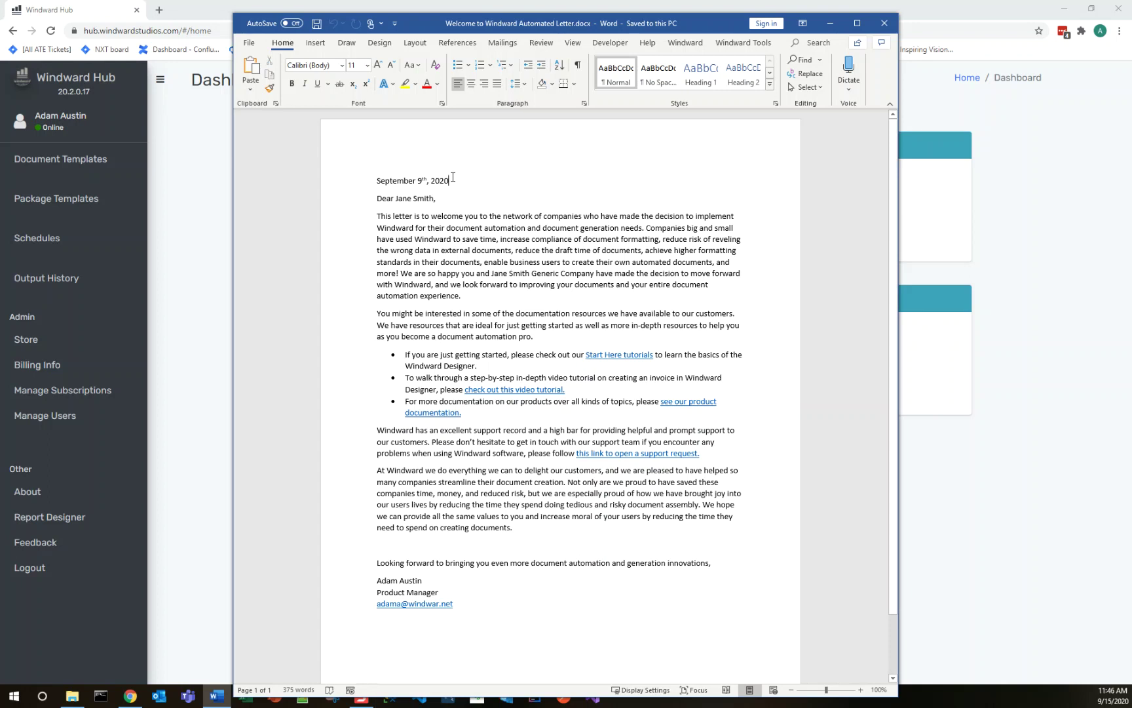
triple_click(453, 178)
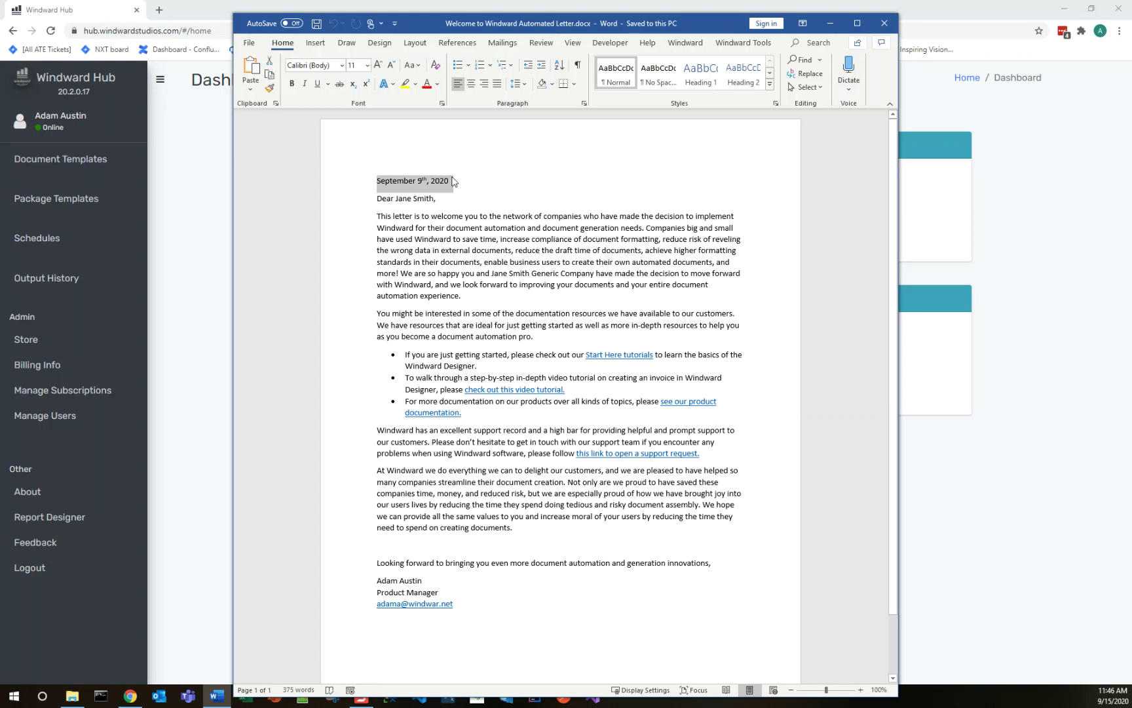
key(Delete)
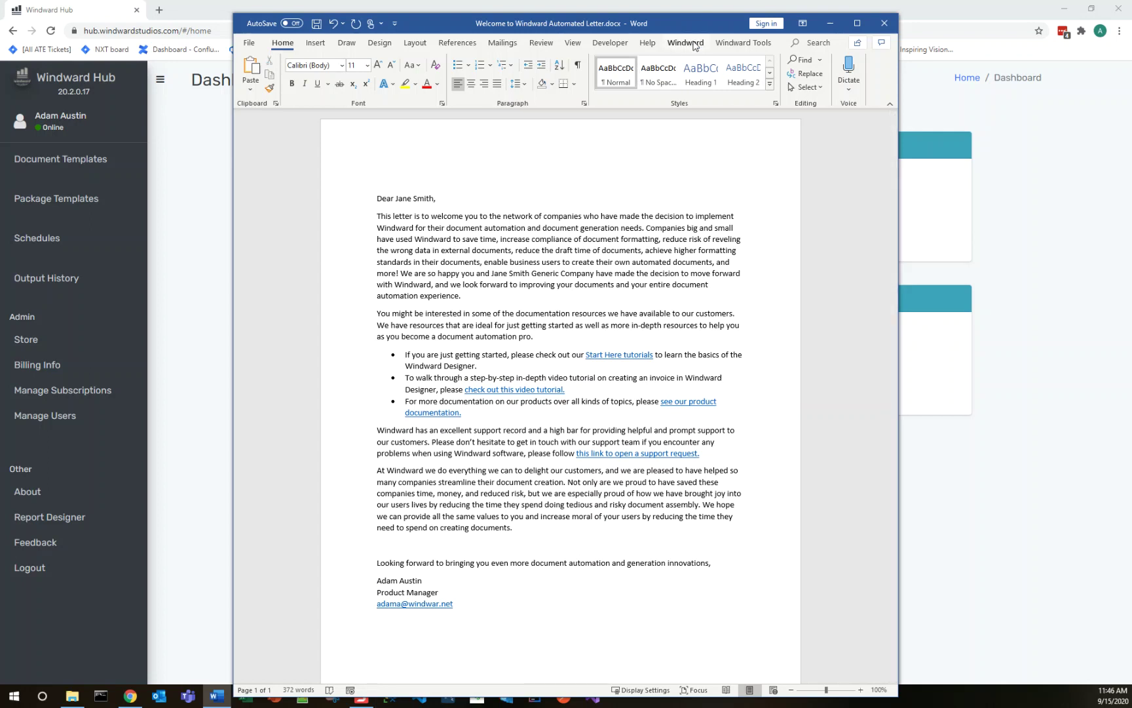
Step: Connect the MSSQL1 data source in the Windward tab and close the Data Bin
click(688, 43)
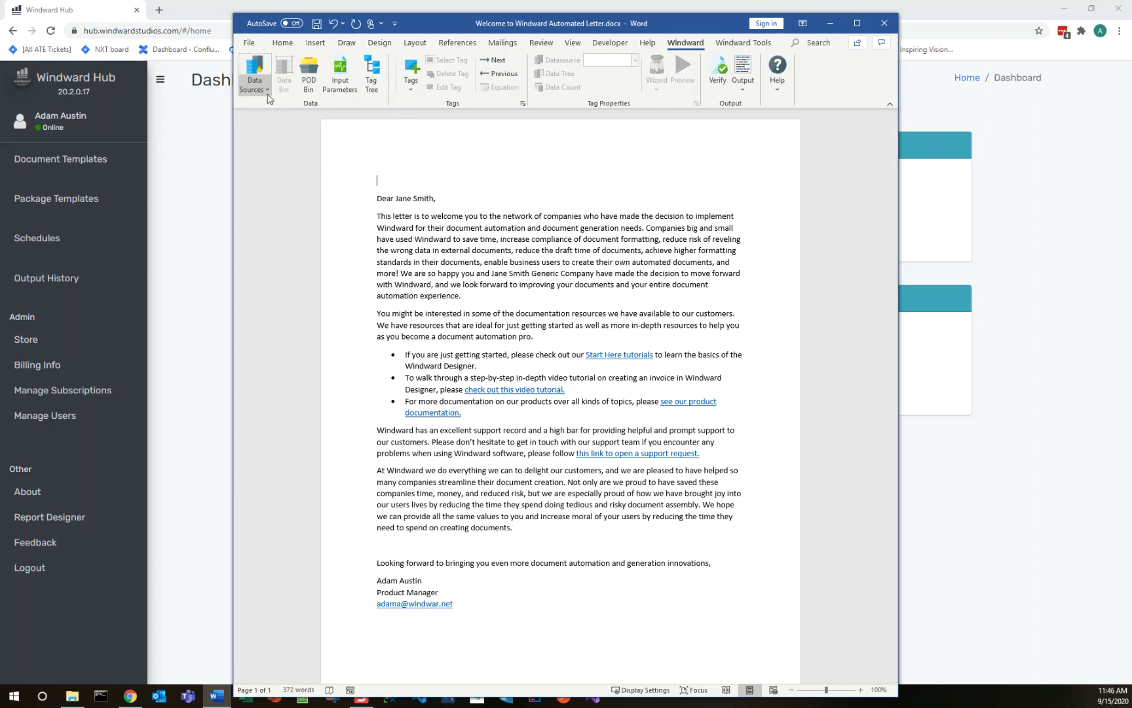
click(267, 88)
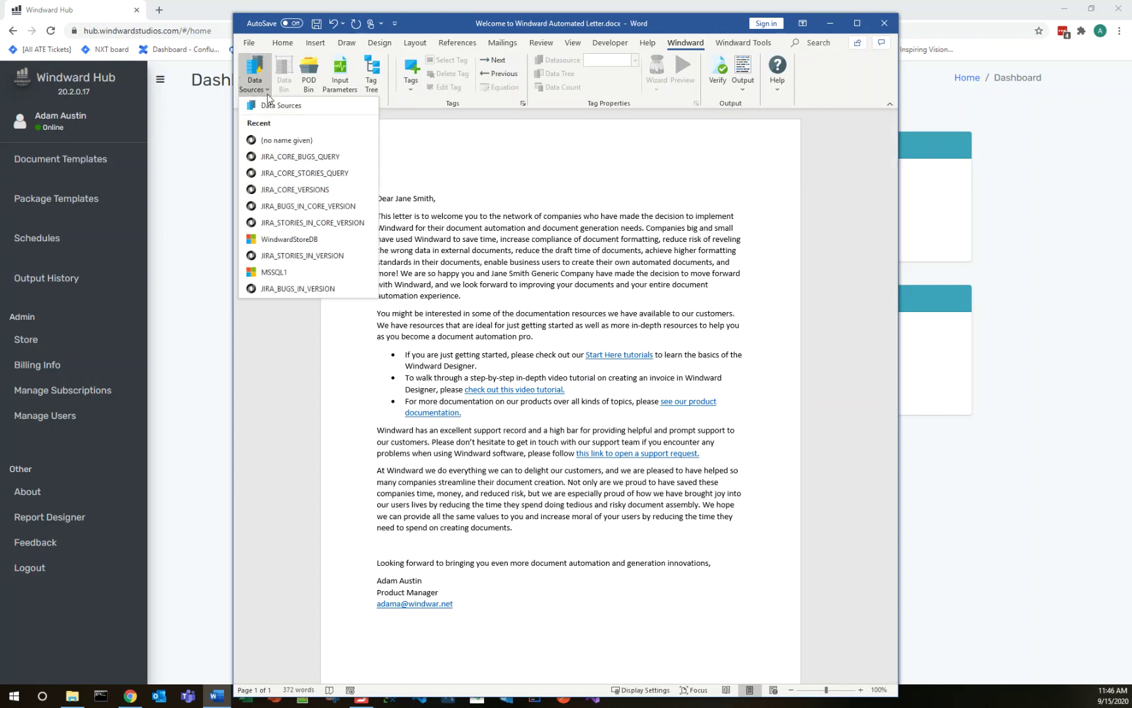
click(292, 272)
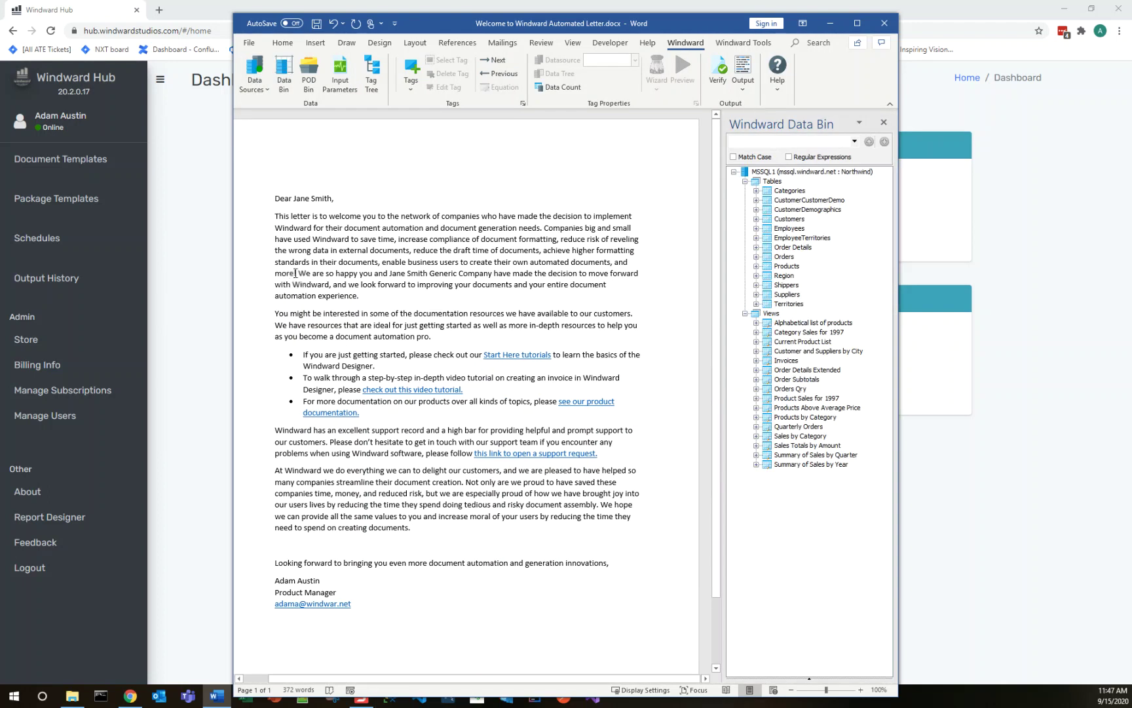
click(884, 123)
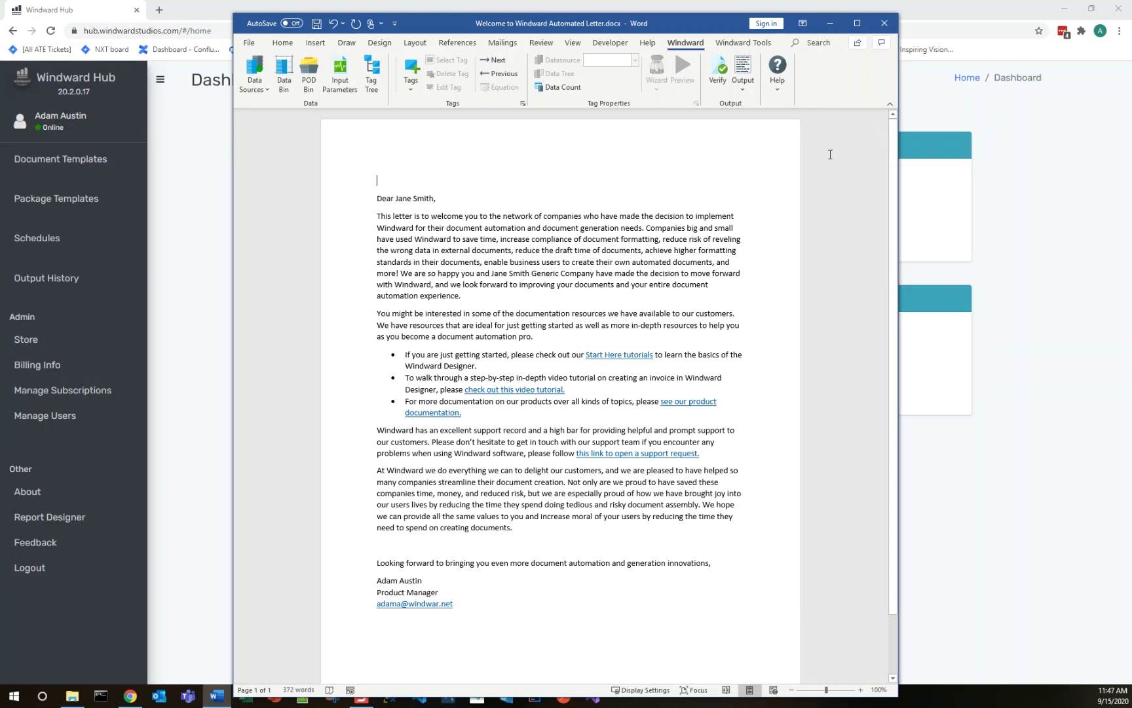
click(413, 95)
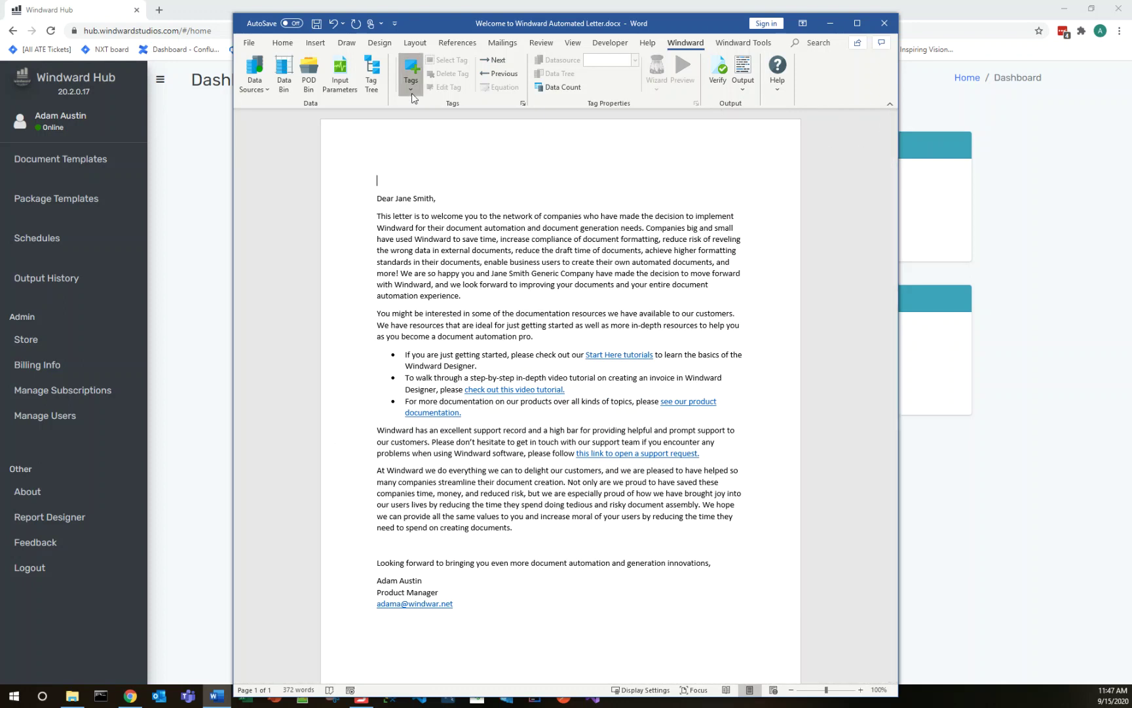
Step: Insert an Out tag at the top and set its equation to =TODAY() from Date & Time
click(424, 109)
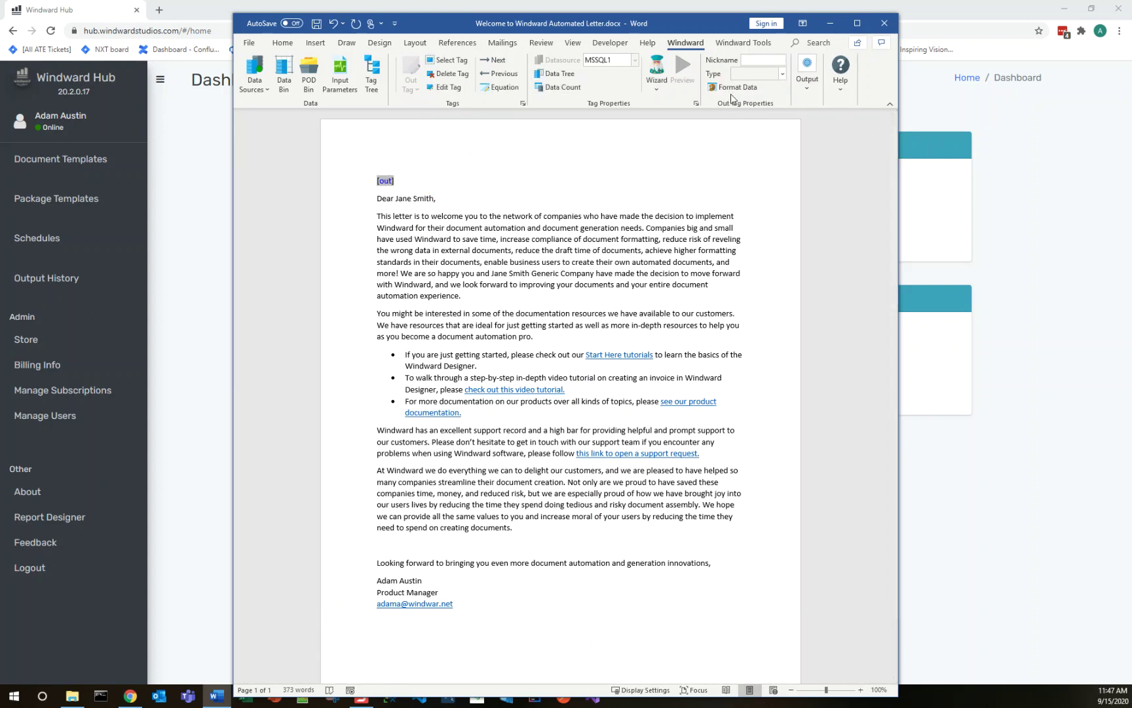
click(737, 91)
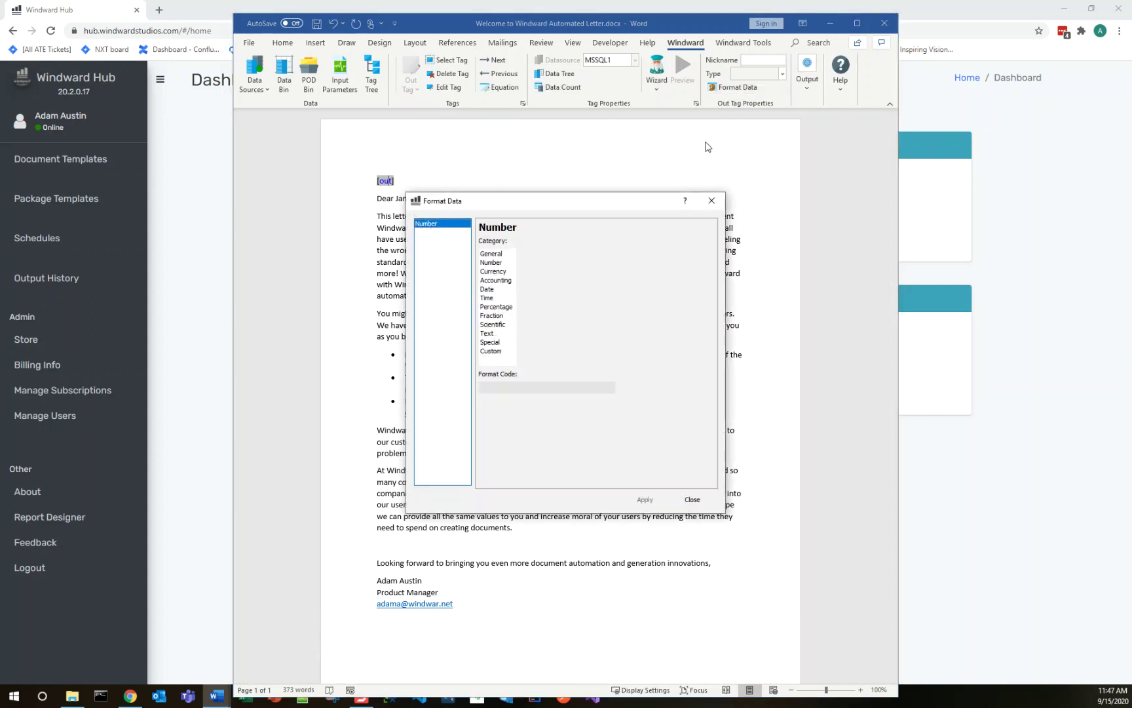
click(712, 200)
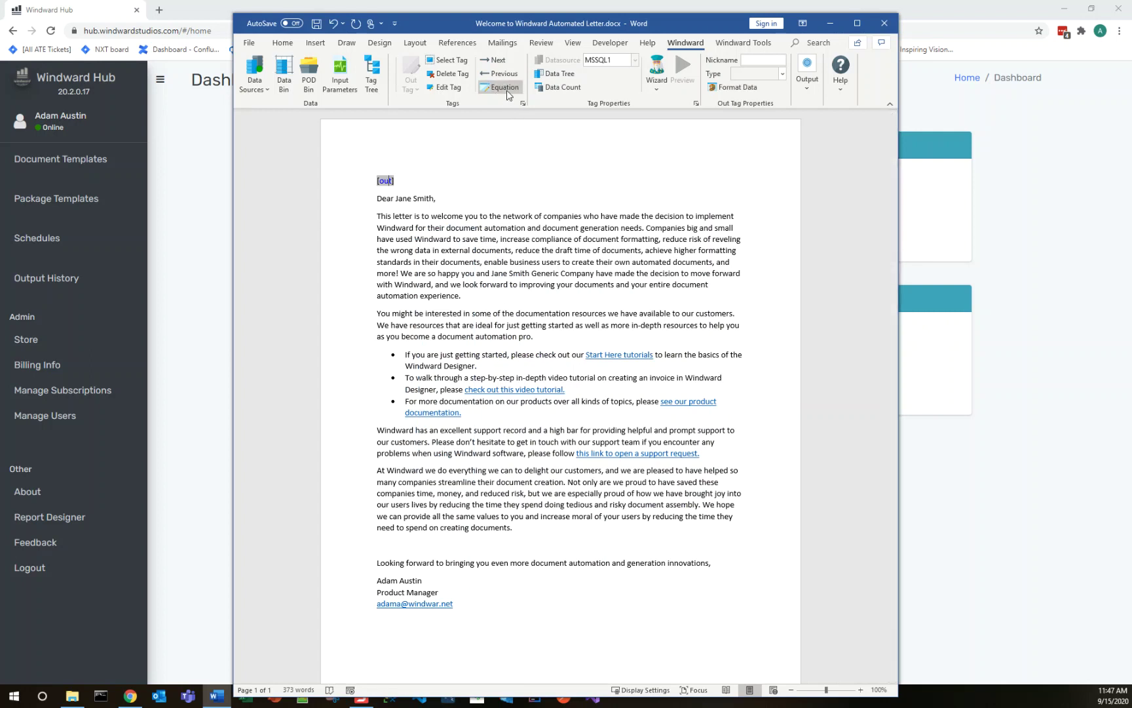
click(503, 88)
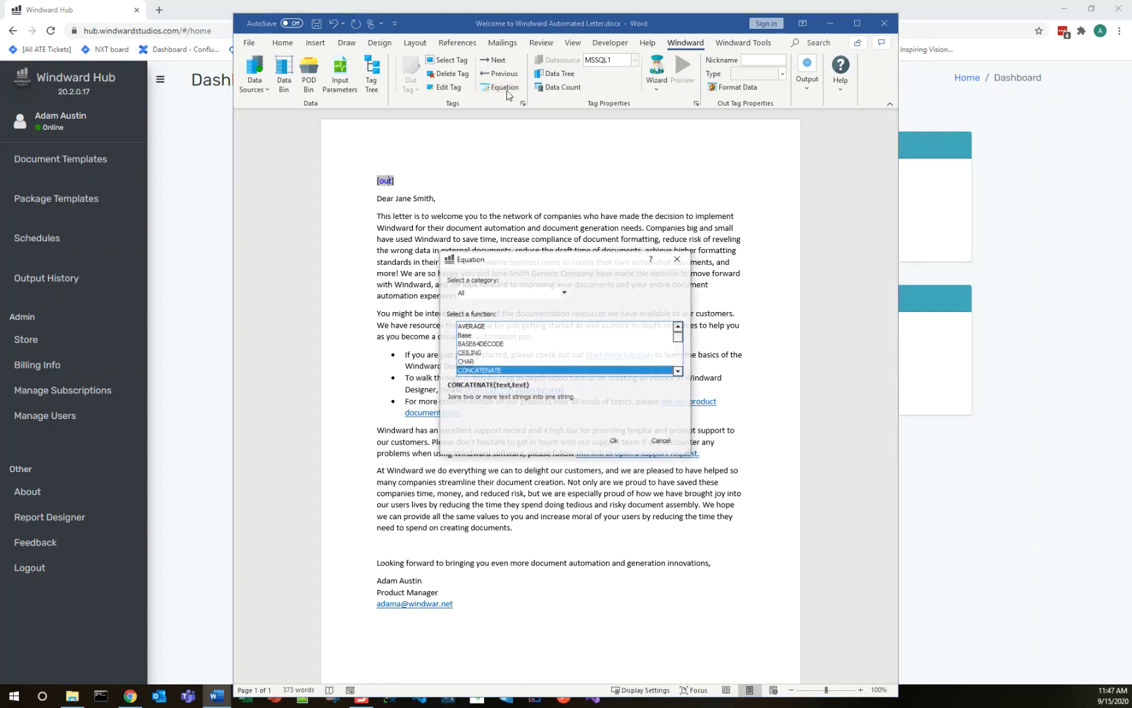
click(527, 298)
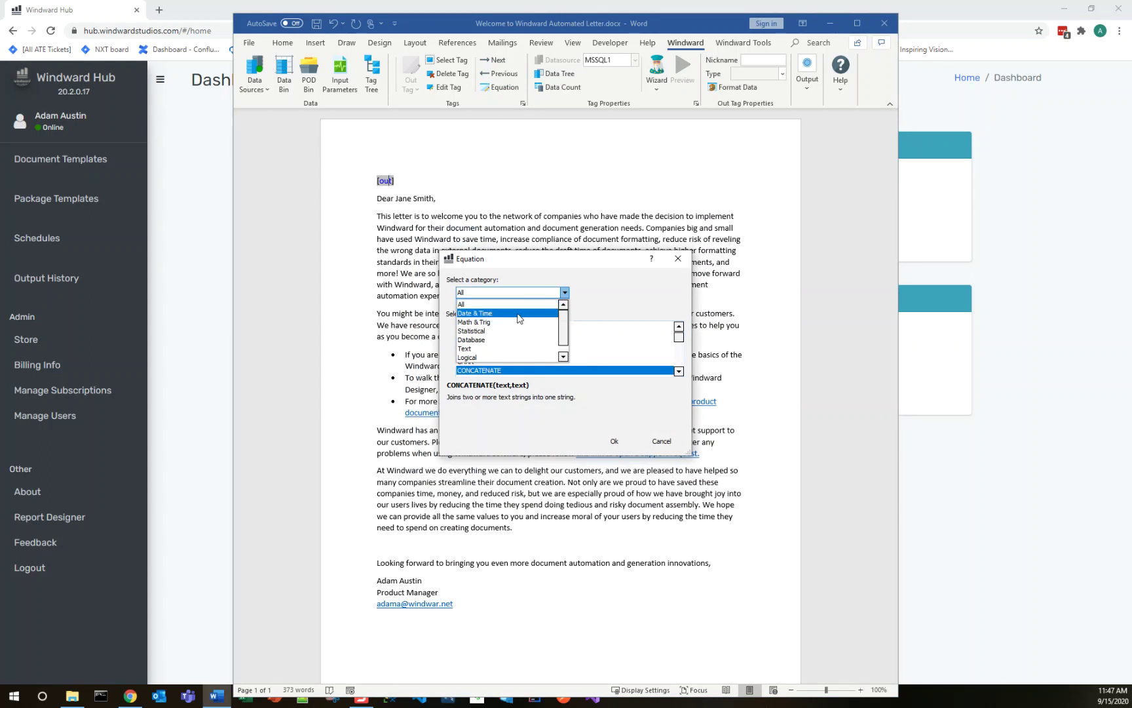
click(519, 318)
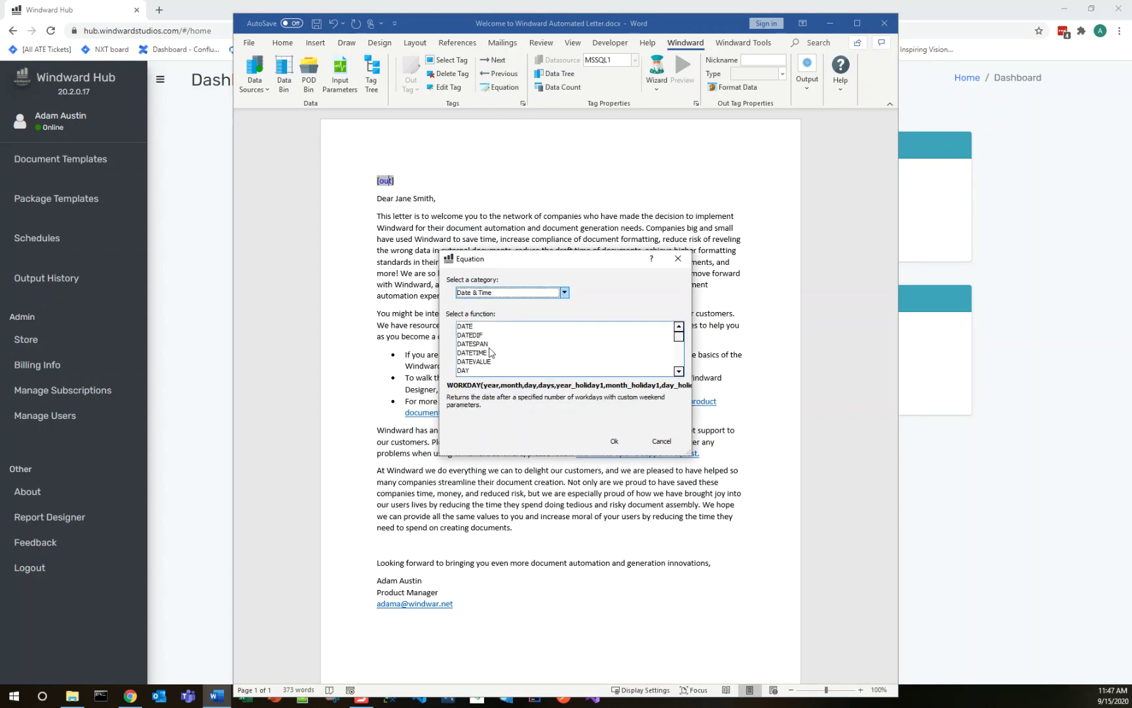
scroll(490, 354, down, 10)
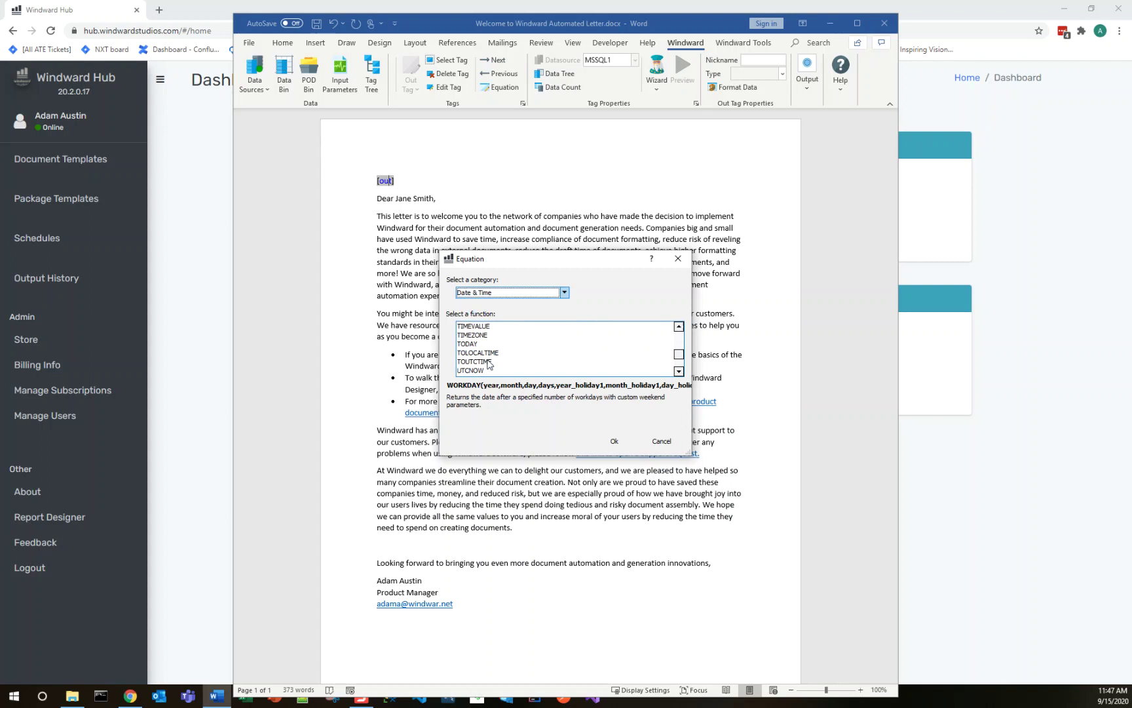
click(490, 362)
click(478, 343)
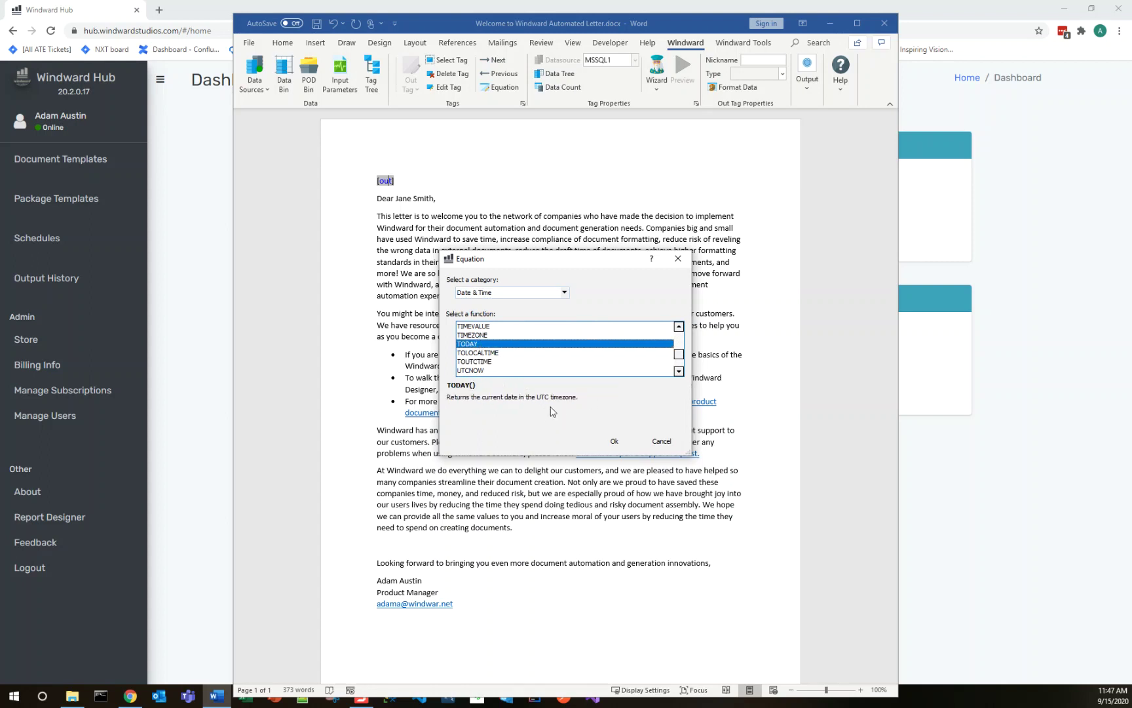
click(614, 441)
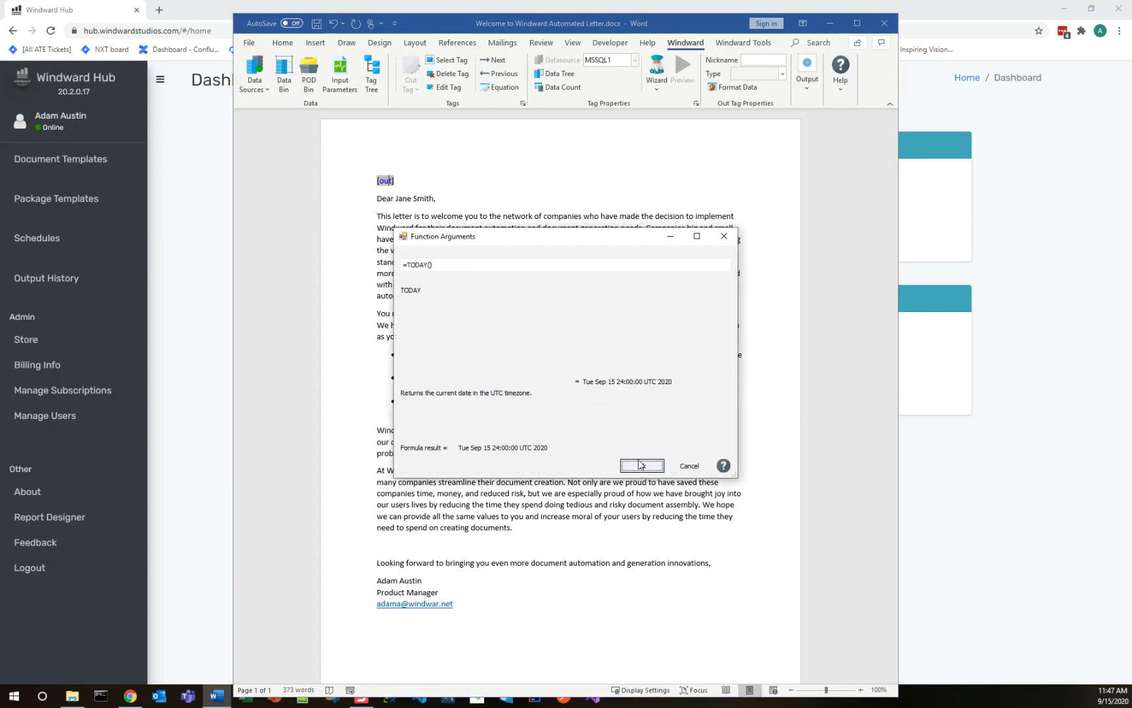
click(639, 466)
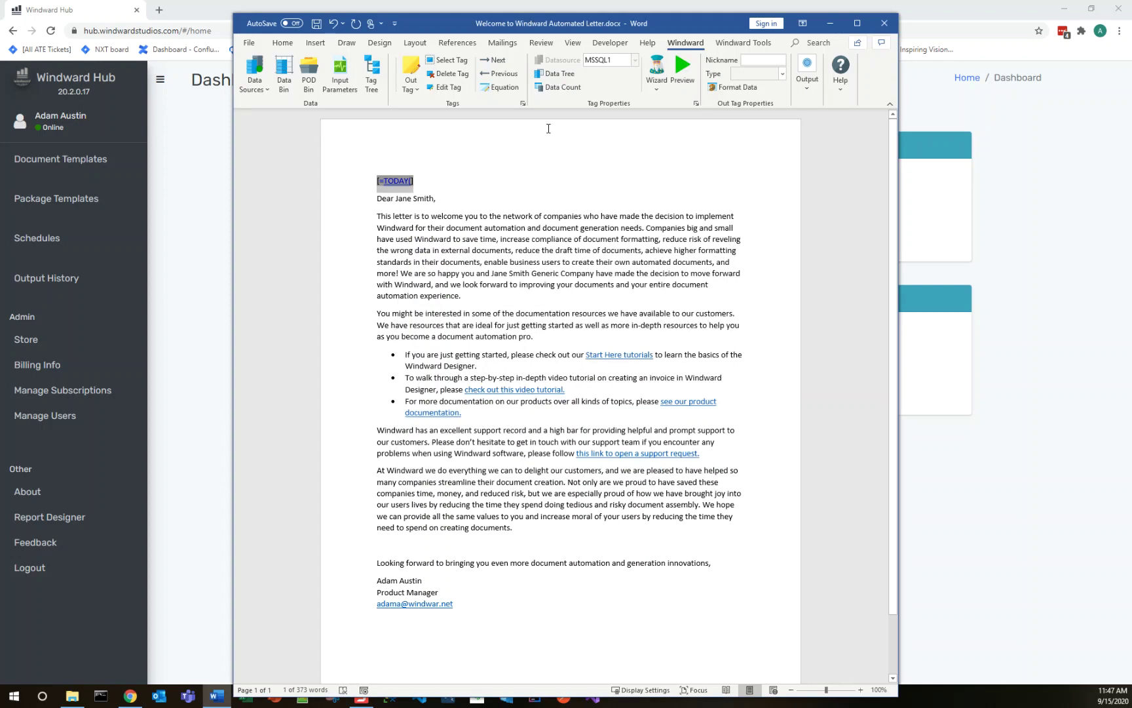
Step: Format the date tag as a long date like March 14, 2001, checking the preview
click(682, 66)
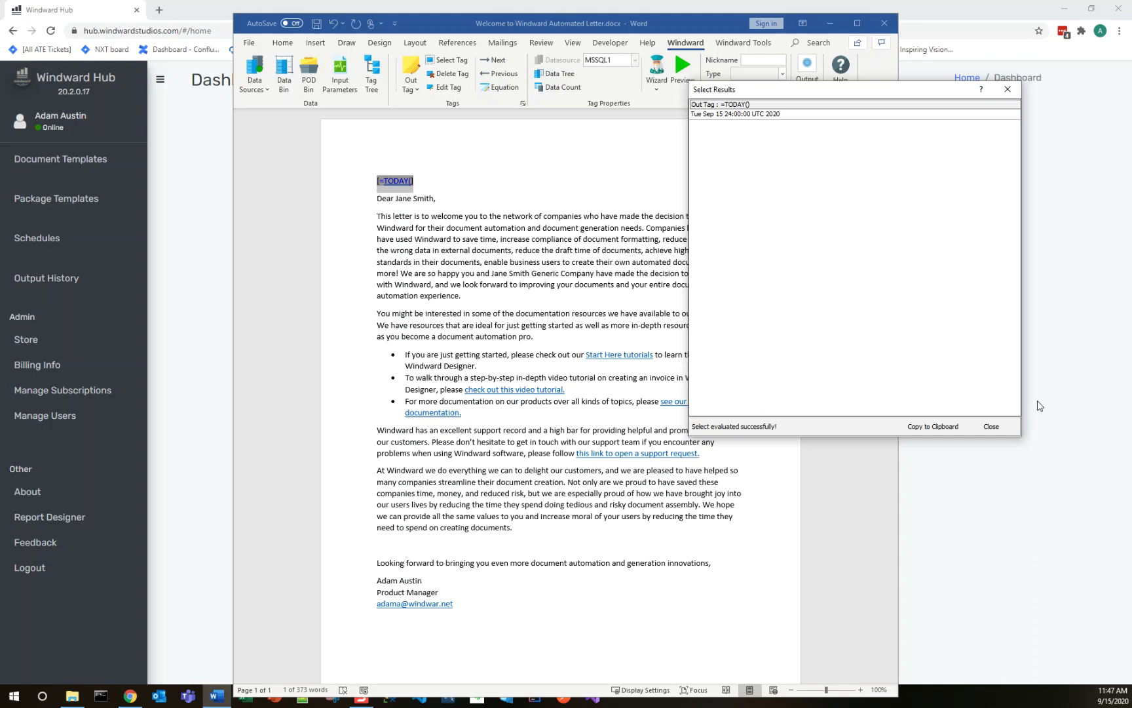
click(992, 426)
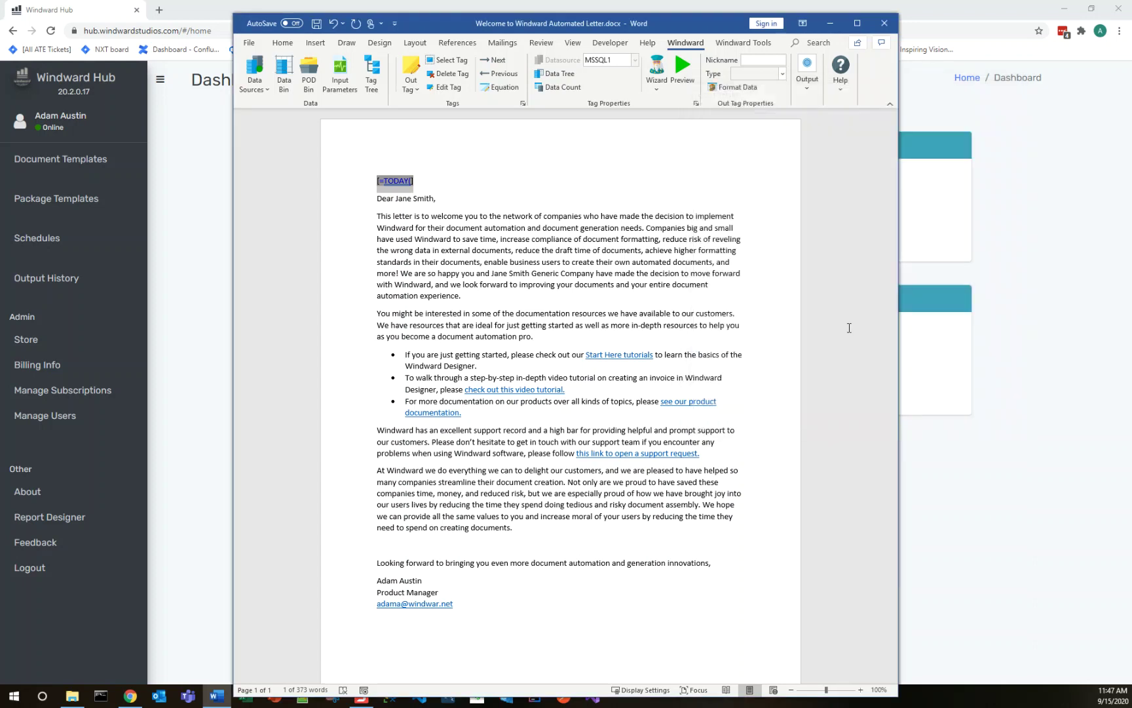
click(743, 86)
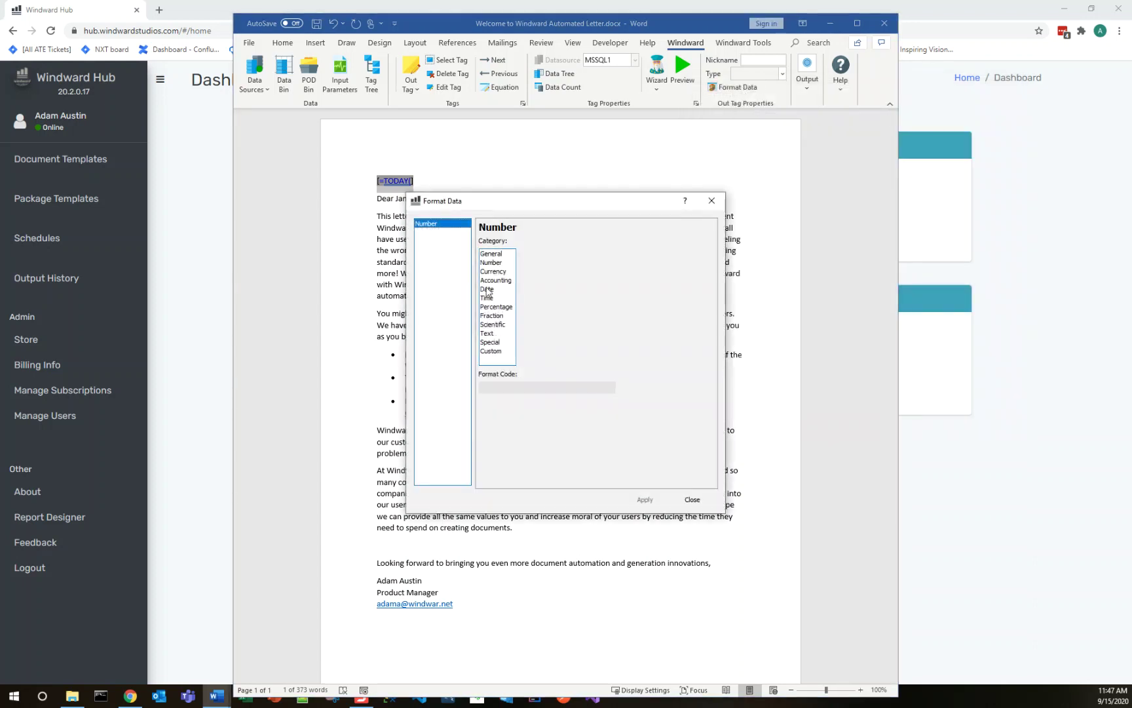
click(487, 289)
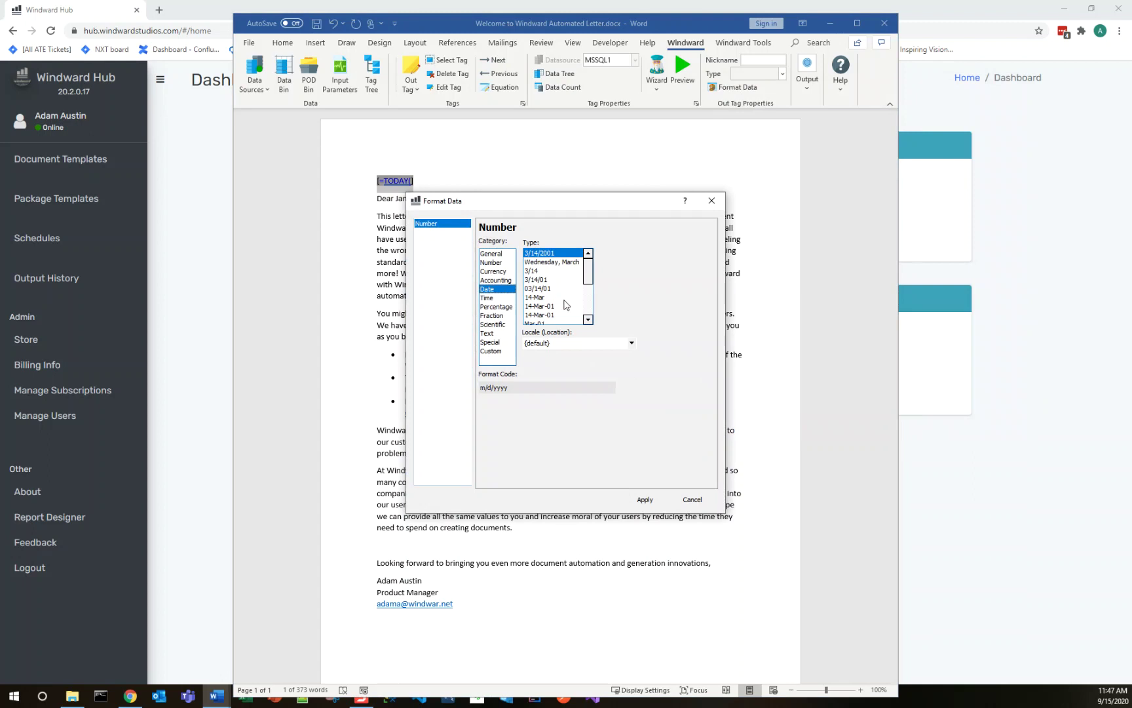
scroll(565, 305, down, 1)
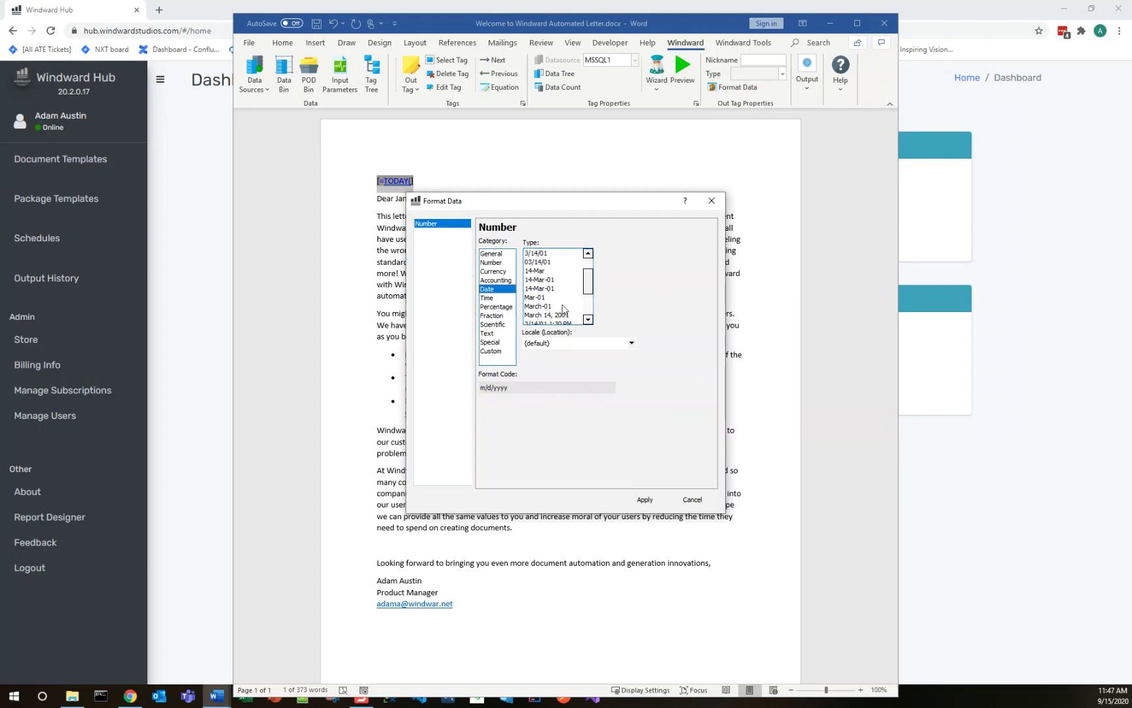
scroll(565, 308, down, 1)
click(558, 298)
click(558, 288)
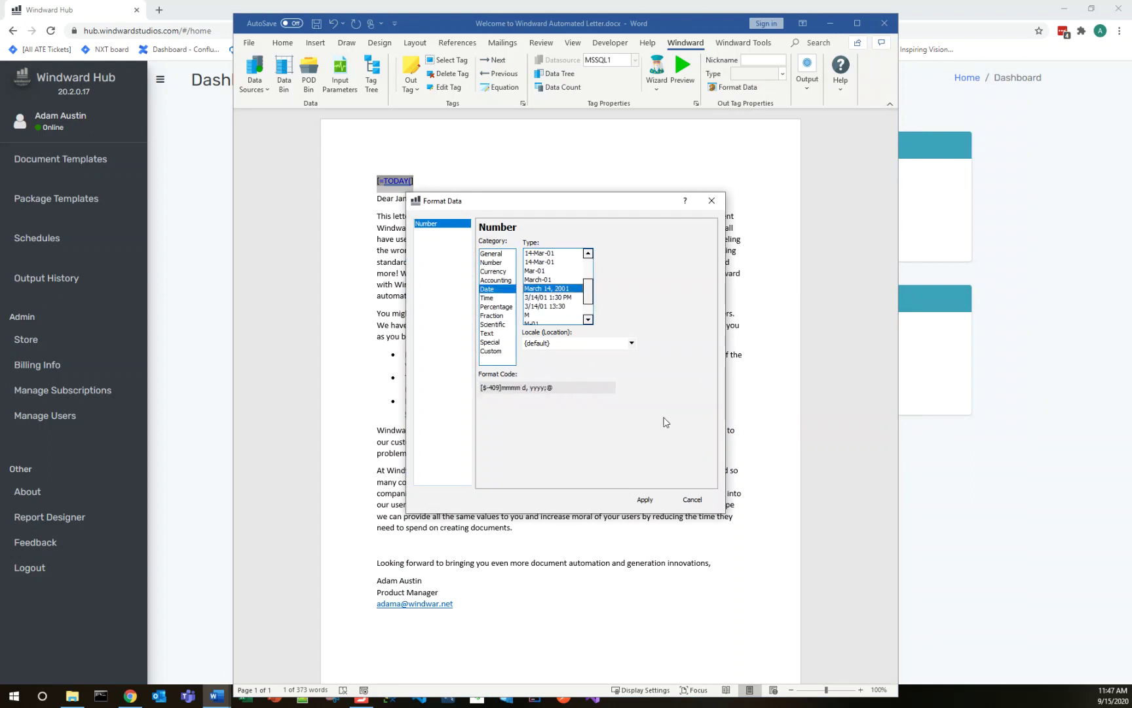
click(645, 499)
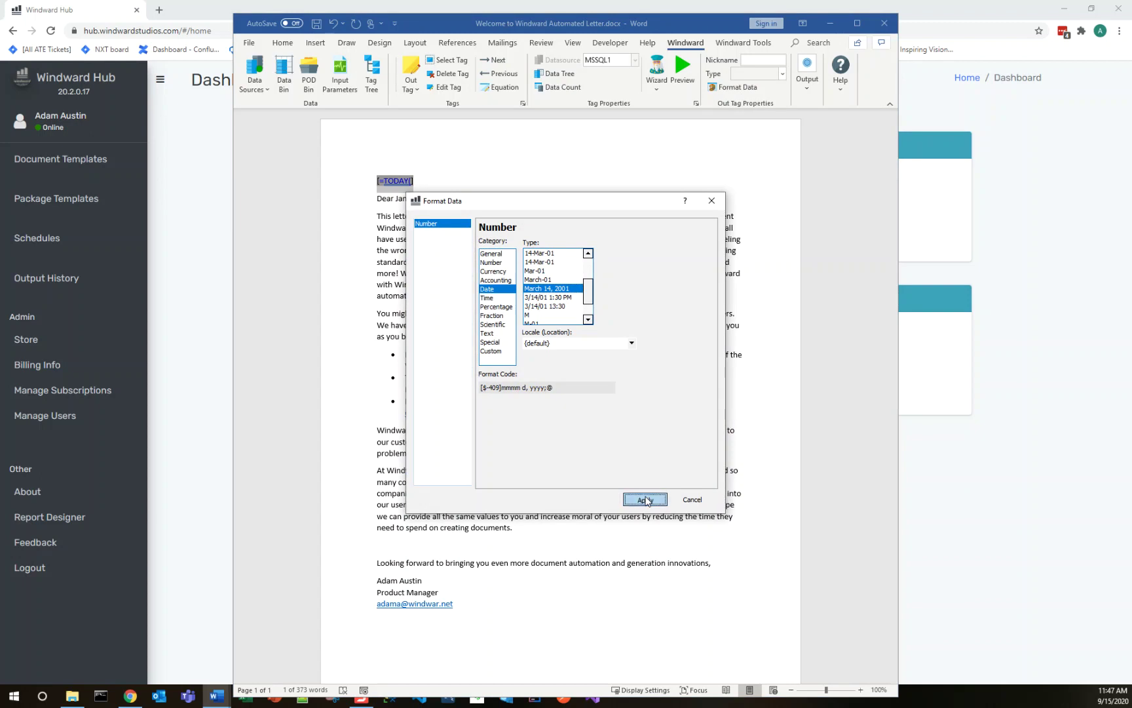
click(713, 506)
click(683, 69)
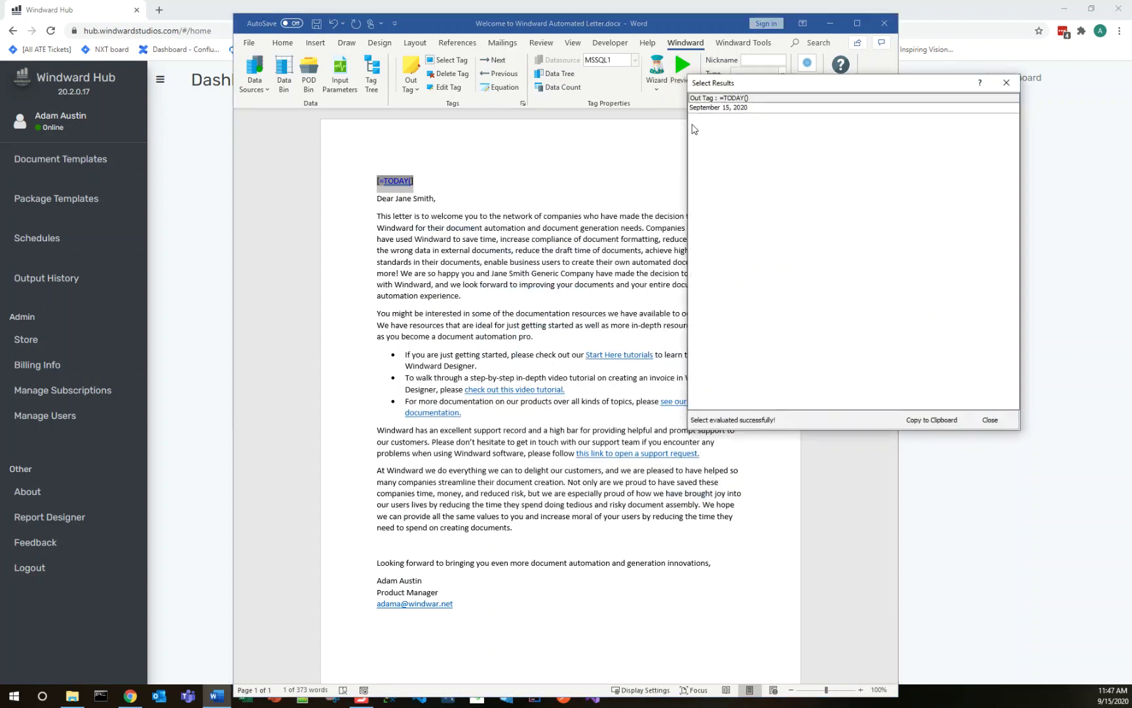
click(990, 420)
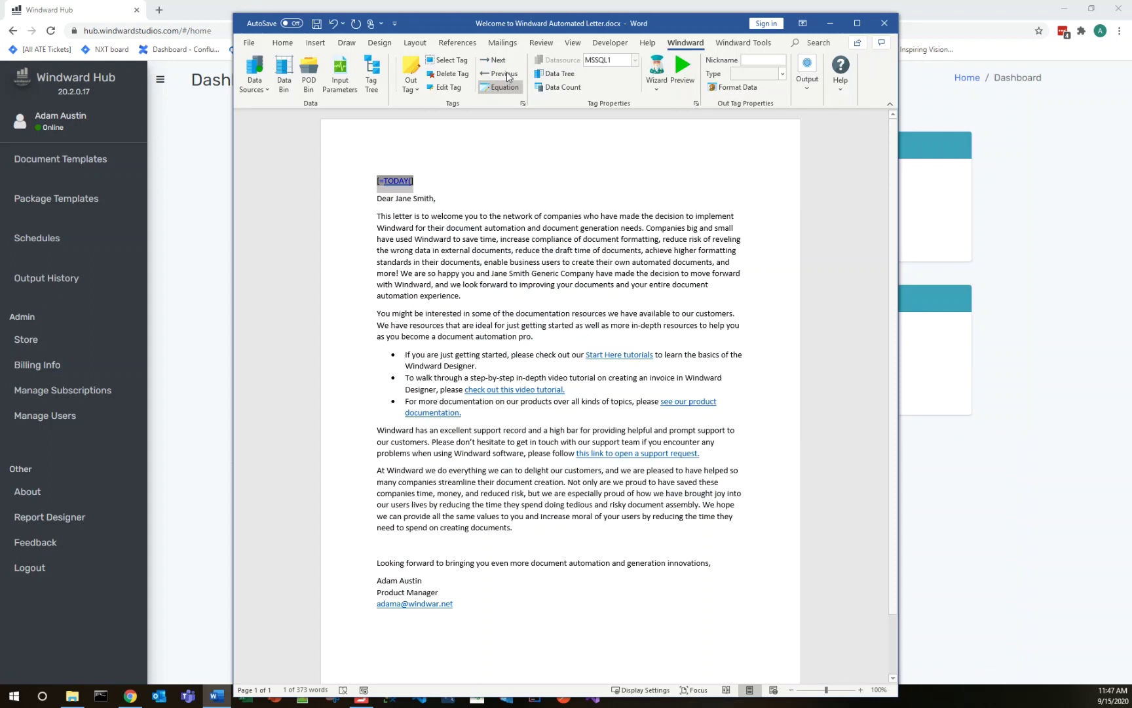
Step: Give the date tag the nickname TodaysDate
click(749, 60)
text(D)
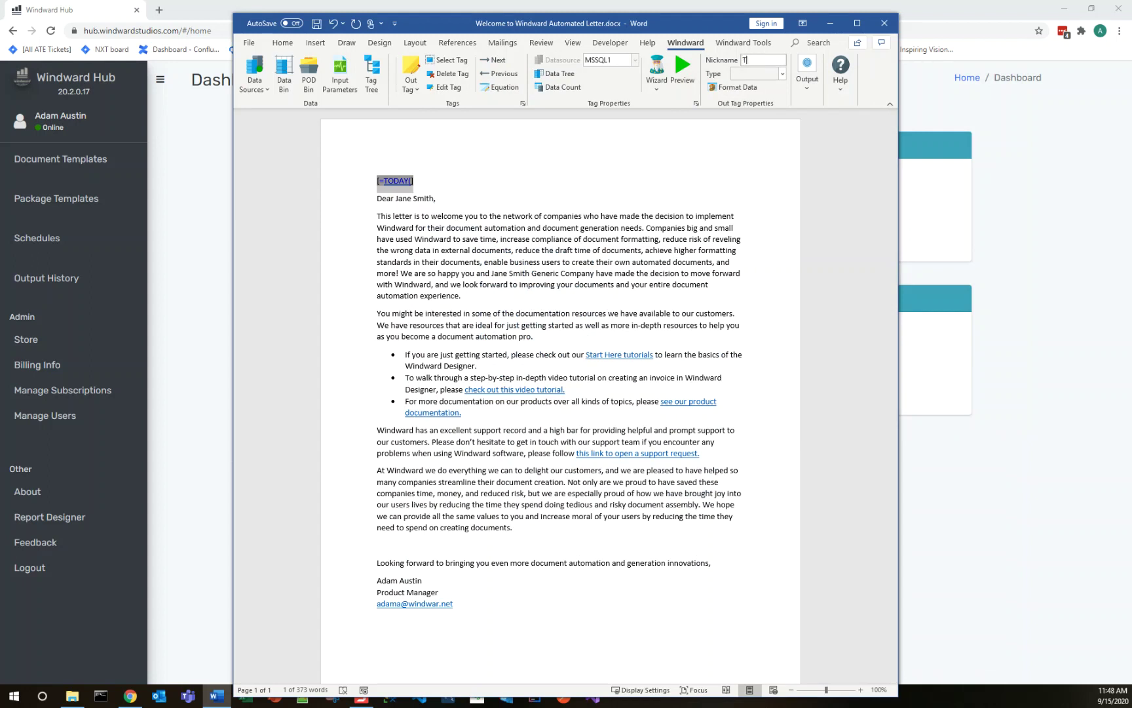
text(odaysDate)
key(Return)
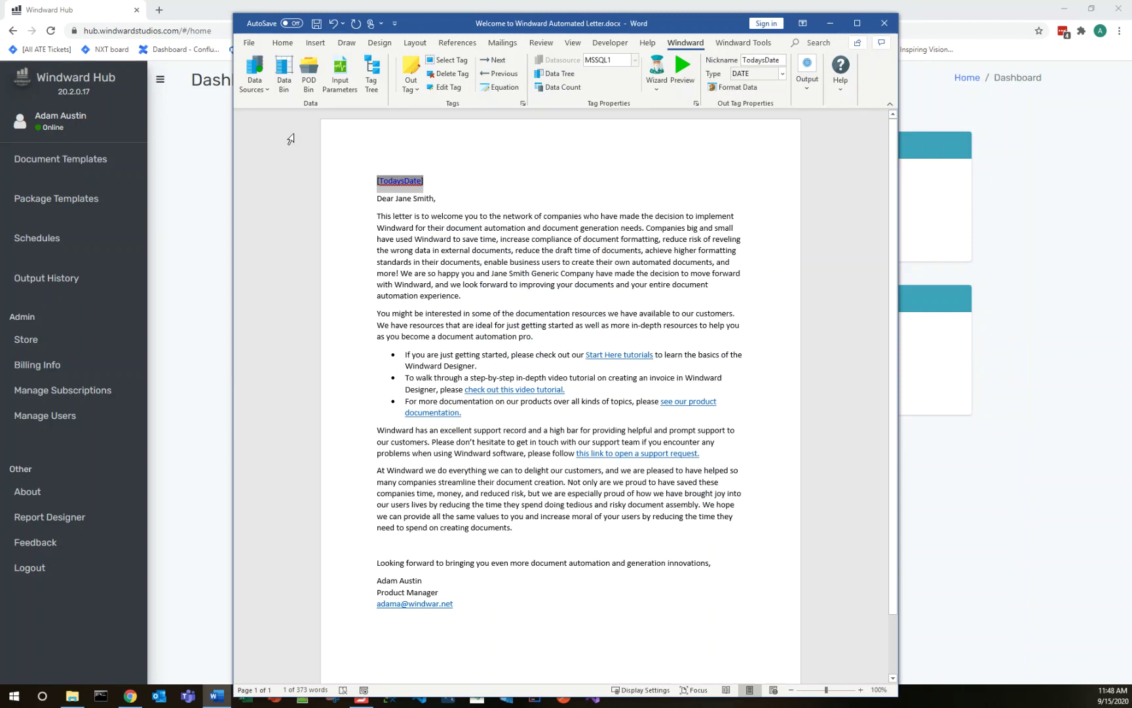
click(461, 205)
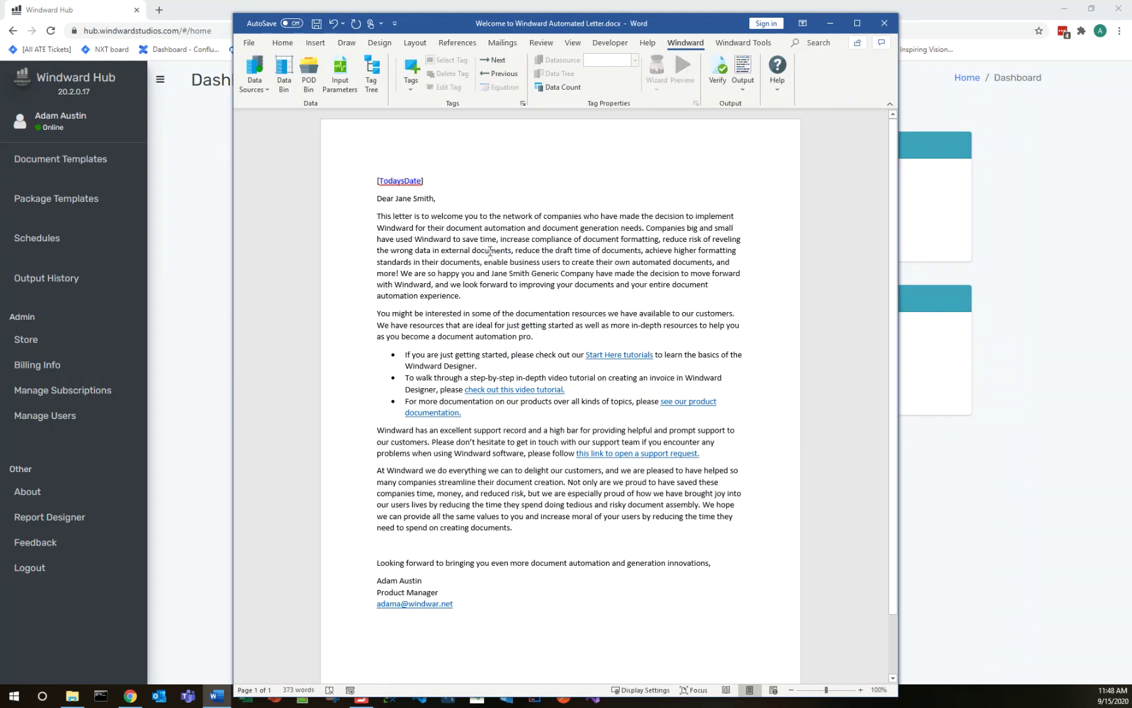
Step: Save the template and add a required Text input parameter named RecepientFirstName
key(ctrl+shift+Right)
key(ctrl+shift+Right)
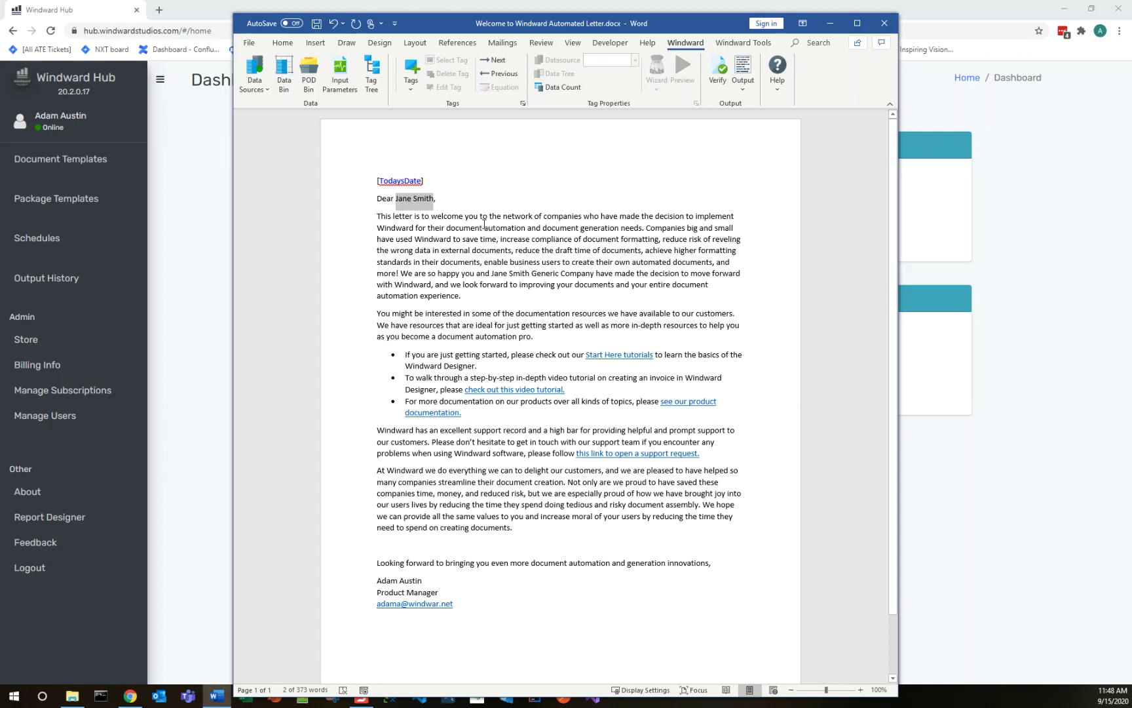
click(452, 207)
click(340, 74)
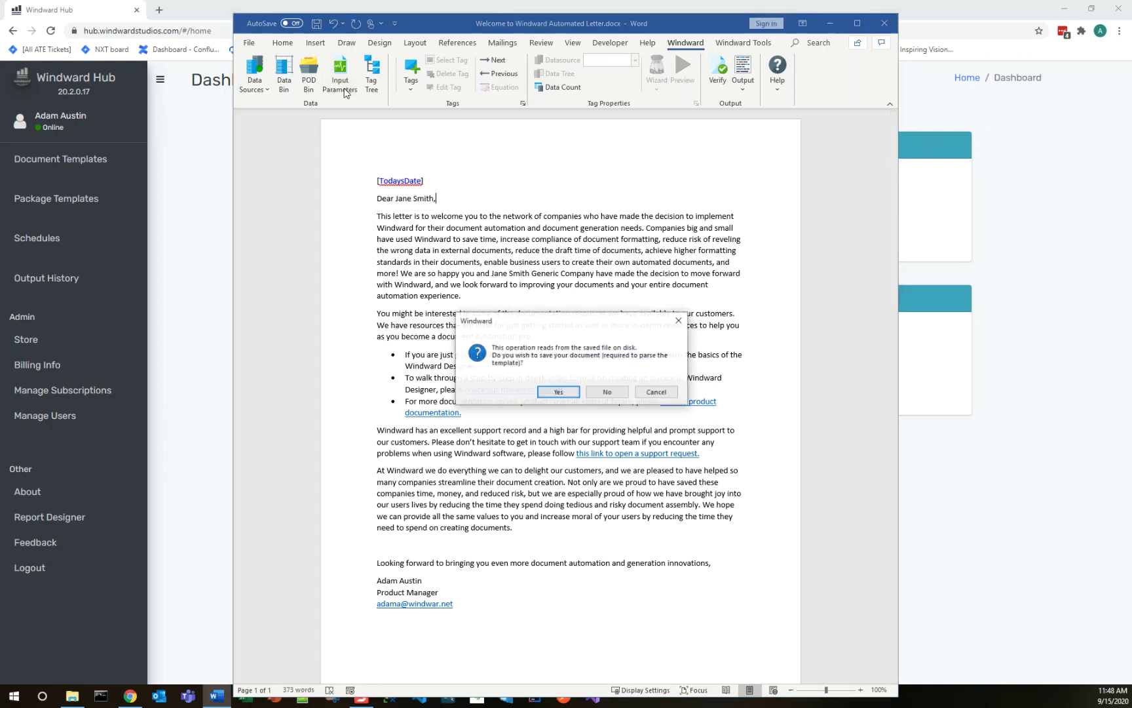
click(558, 392)
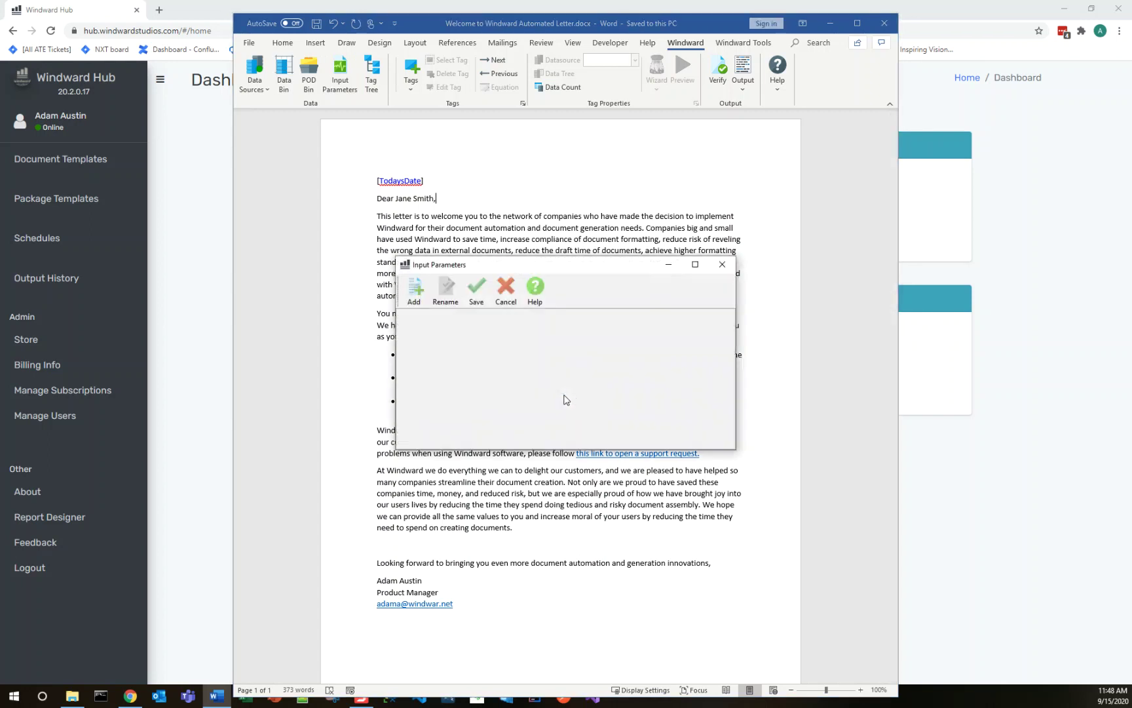
click(424, 304)
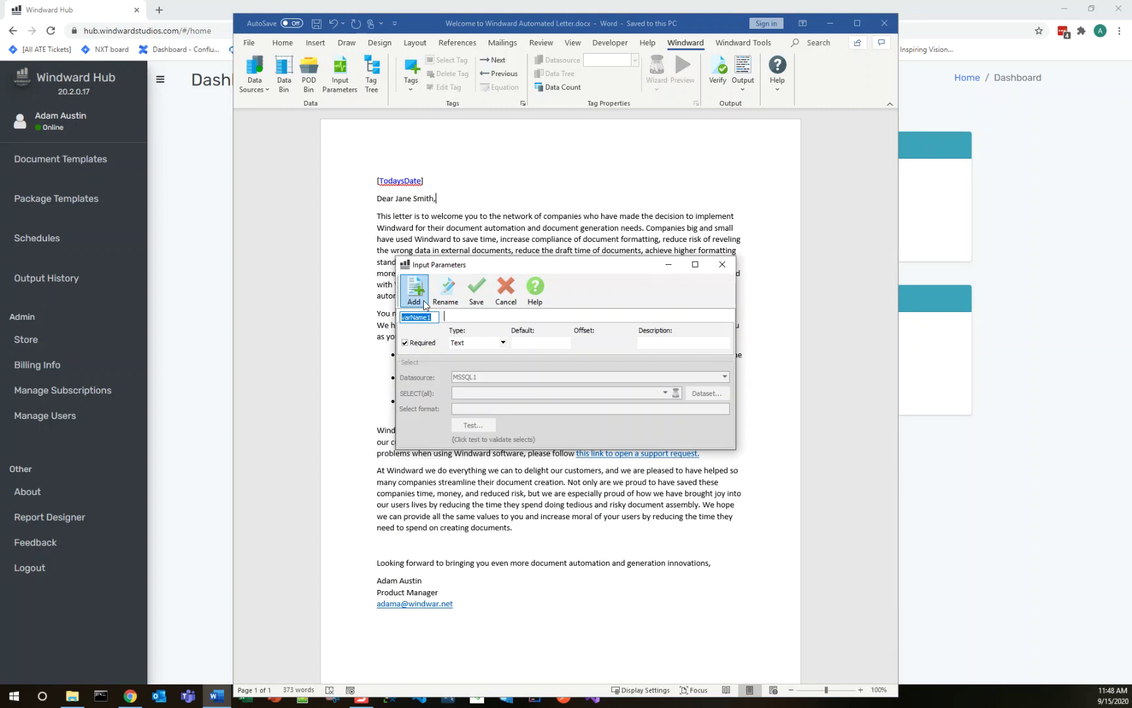
text(F)
text(Recepient)
key(Return)
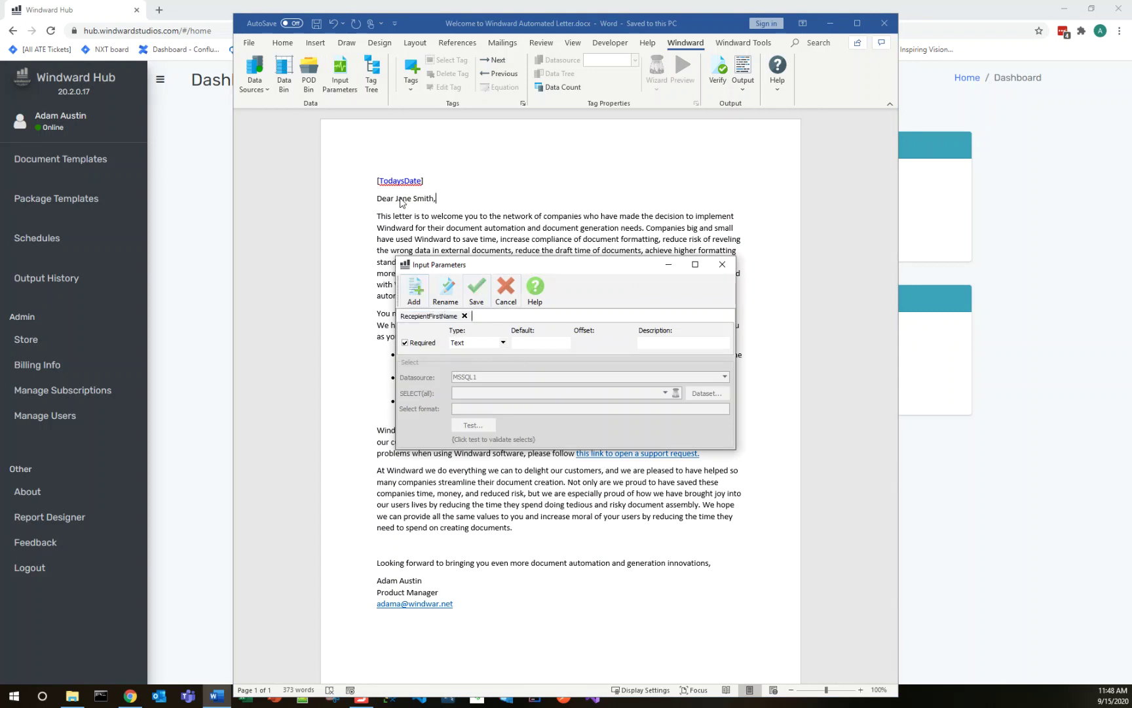
click(477, 291)
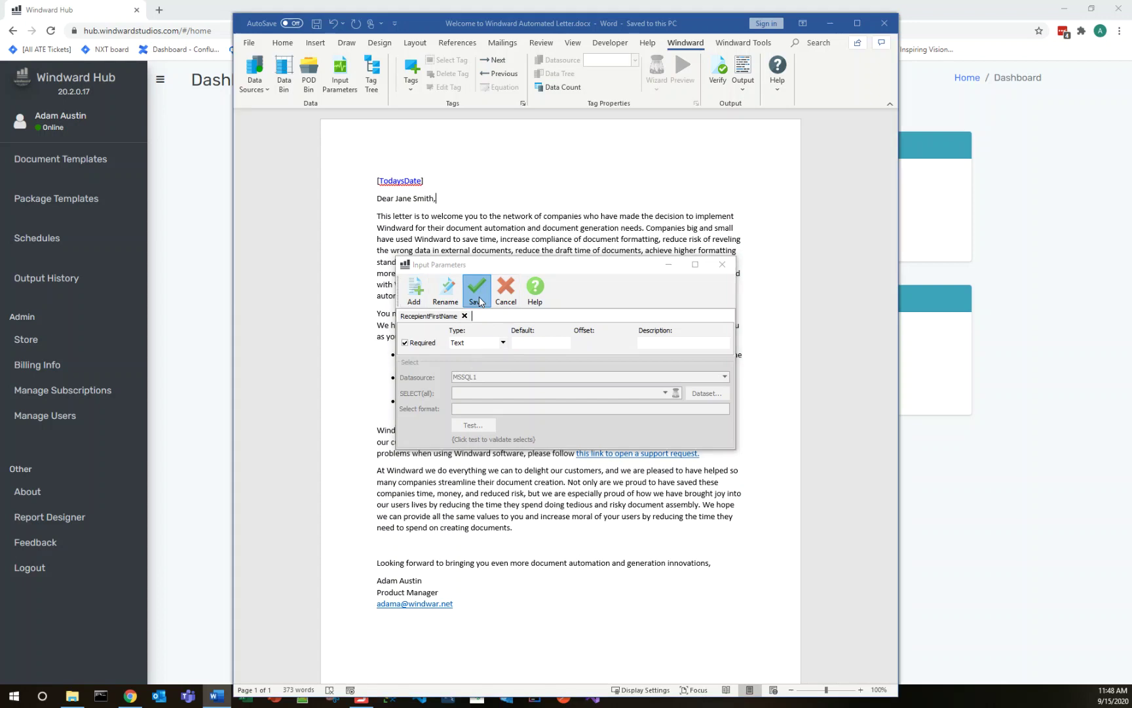
Step: Replace the greeting's sample first name with an Out tag bound to RecepientFirstName
double_click(408, 203)
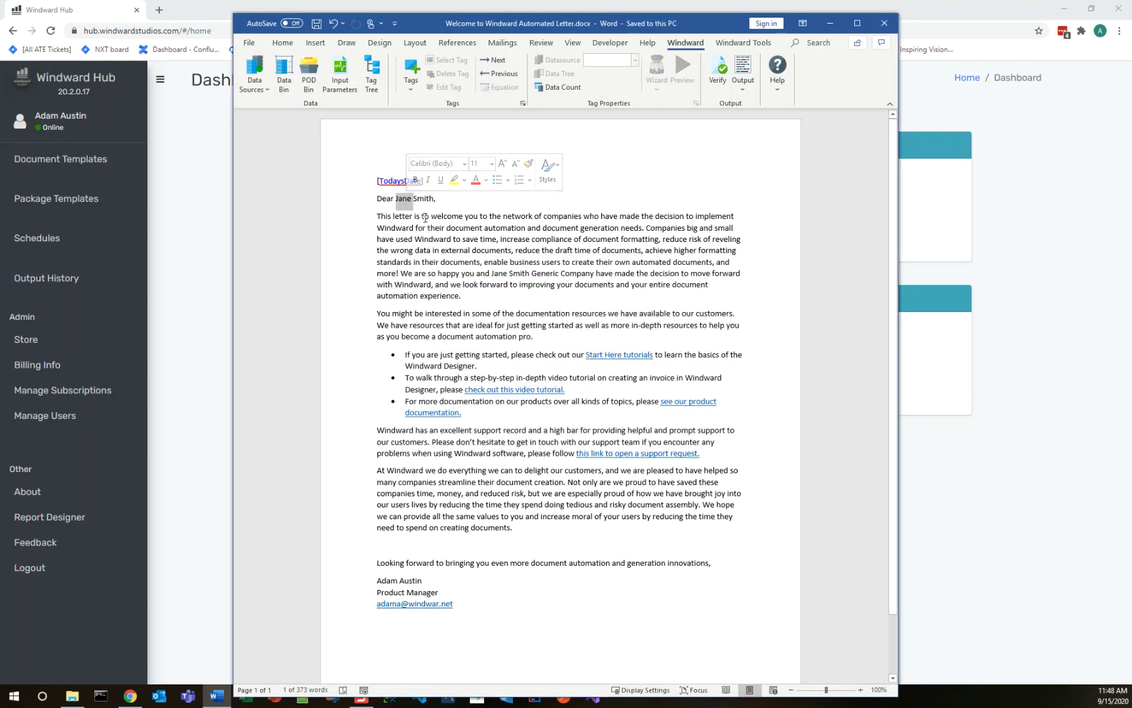
key(Delete)
click(408, 84)
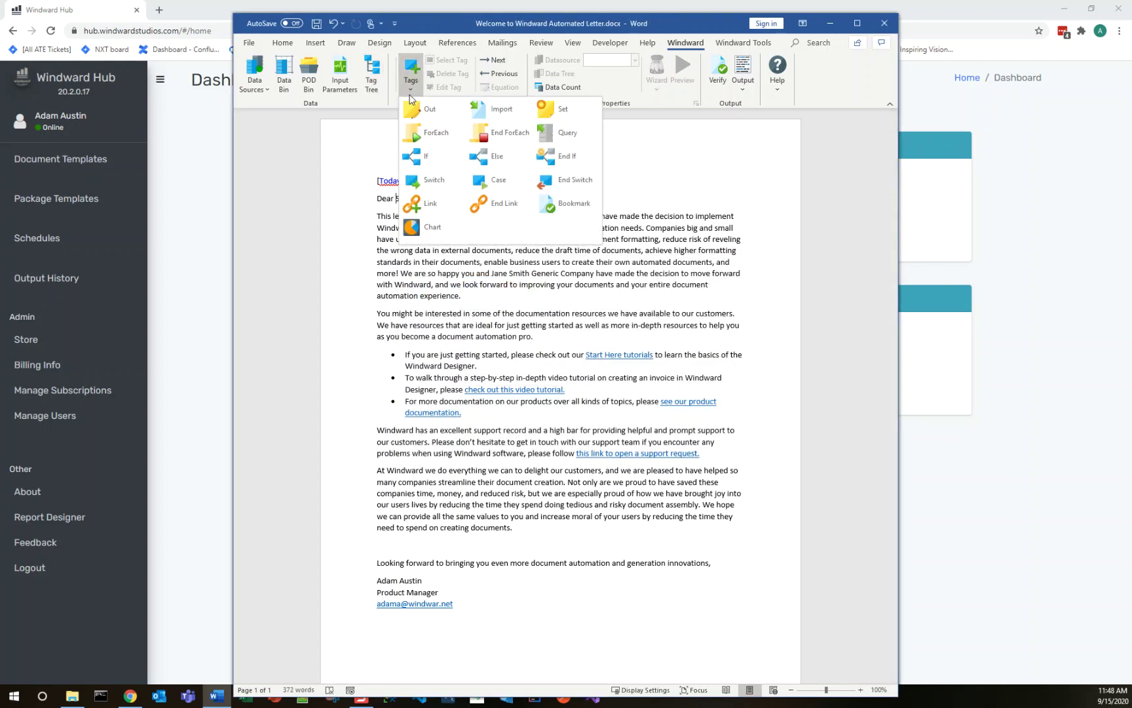
click(413, 109)
click(406, 201)
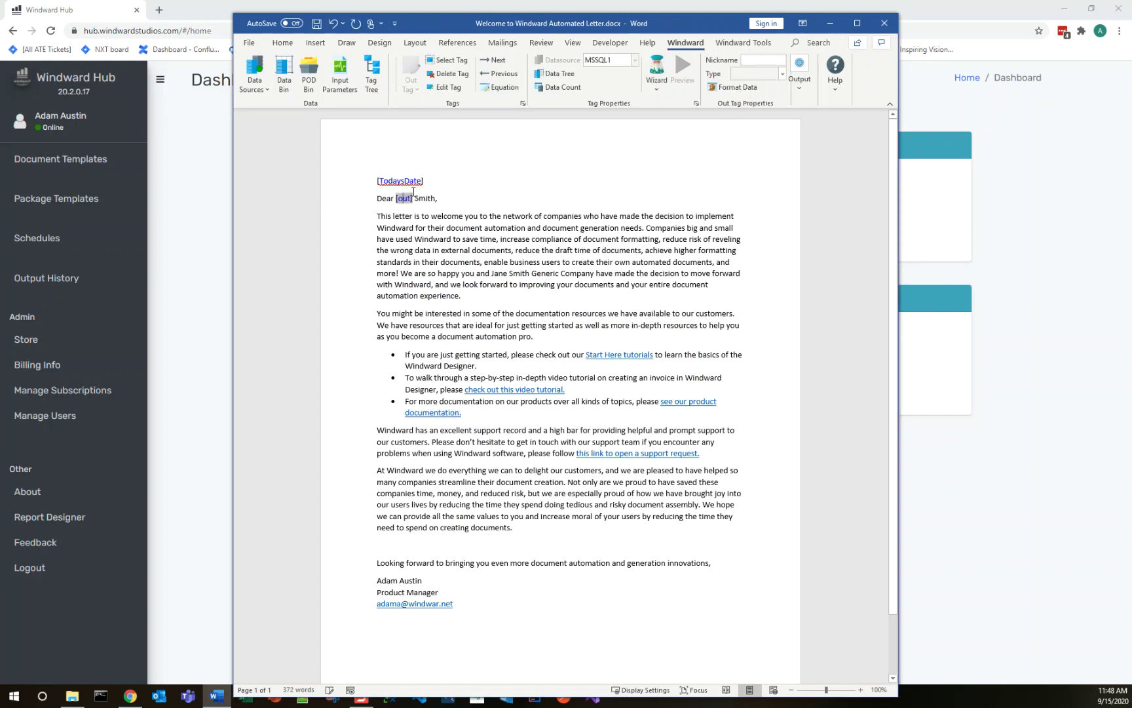
click(562, 75)
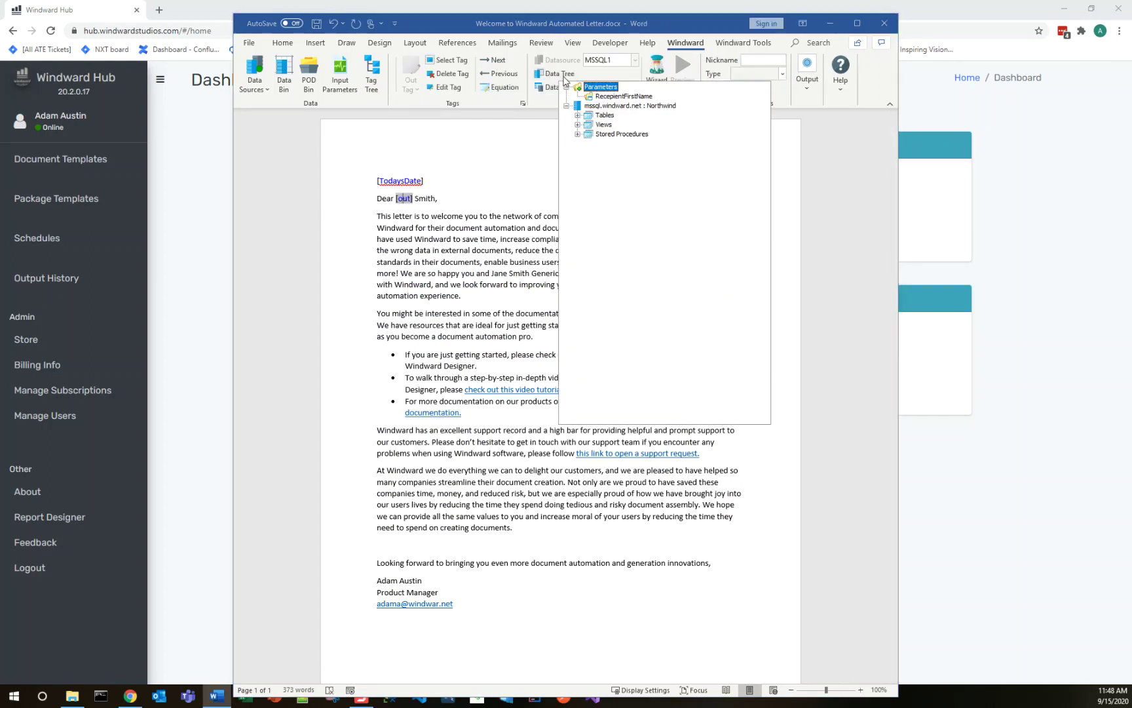
click(631, 97)
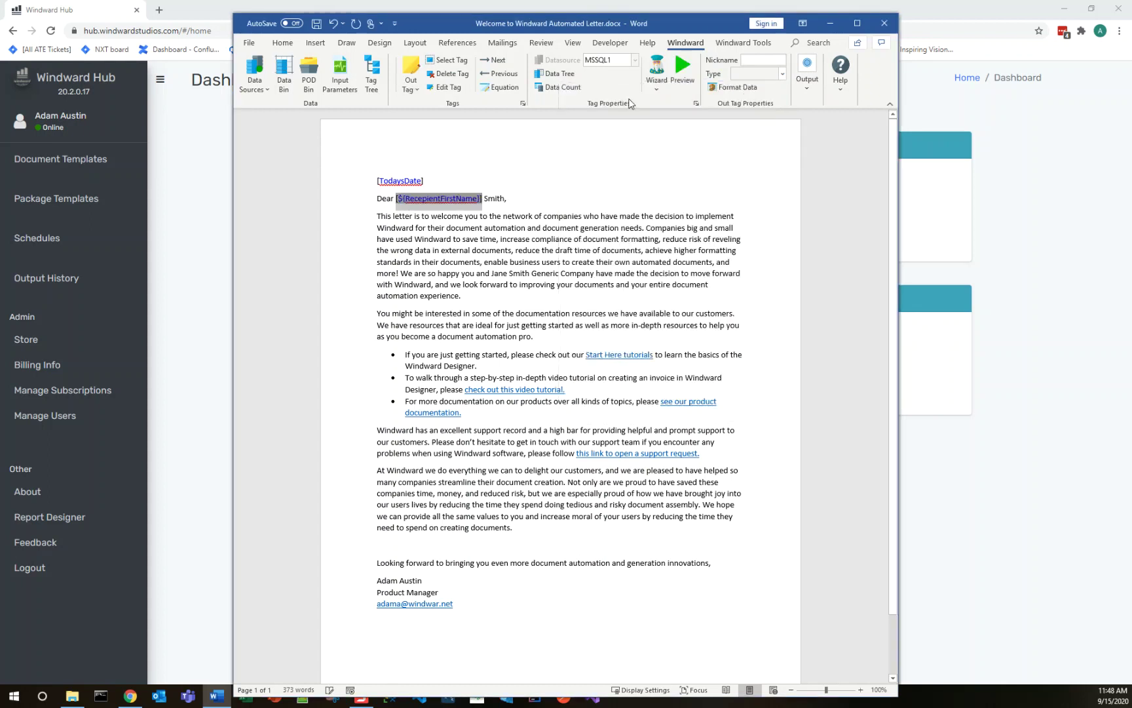
mouse_move(427, 205)
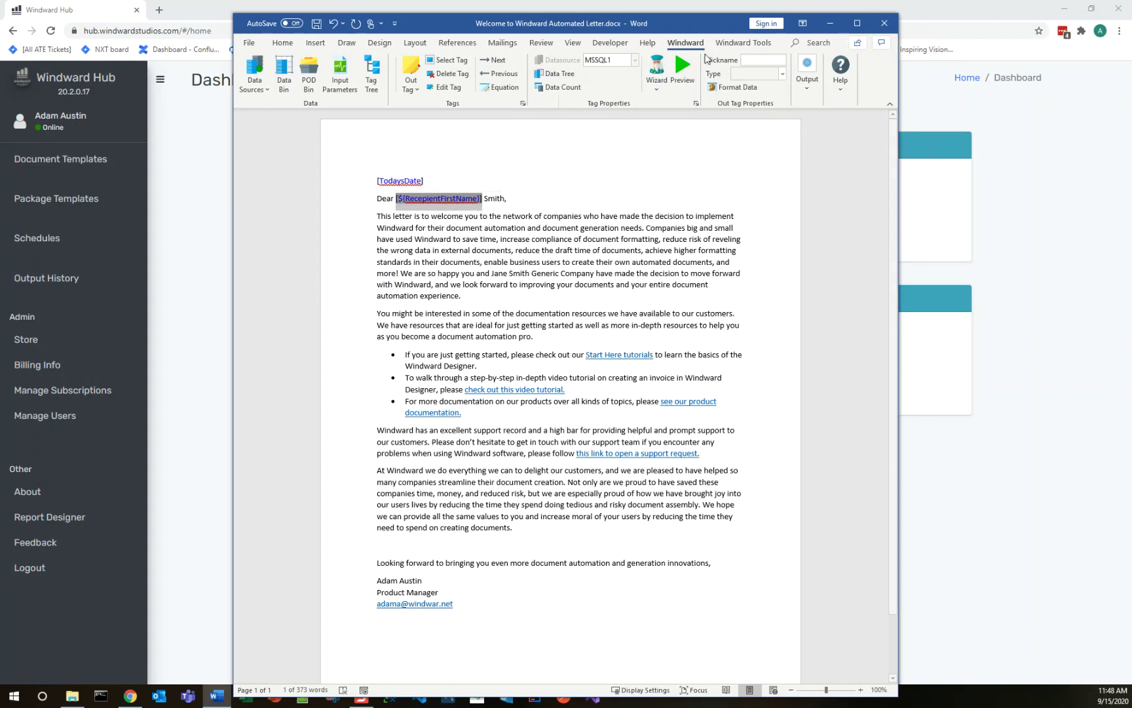
Step: Choose an output format to generate a report from the template
click(809, 65)
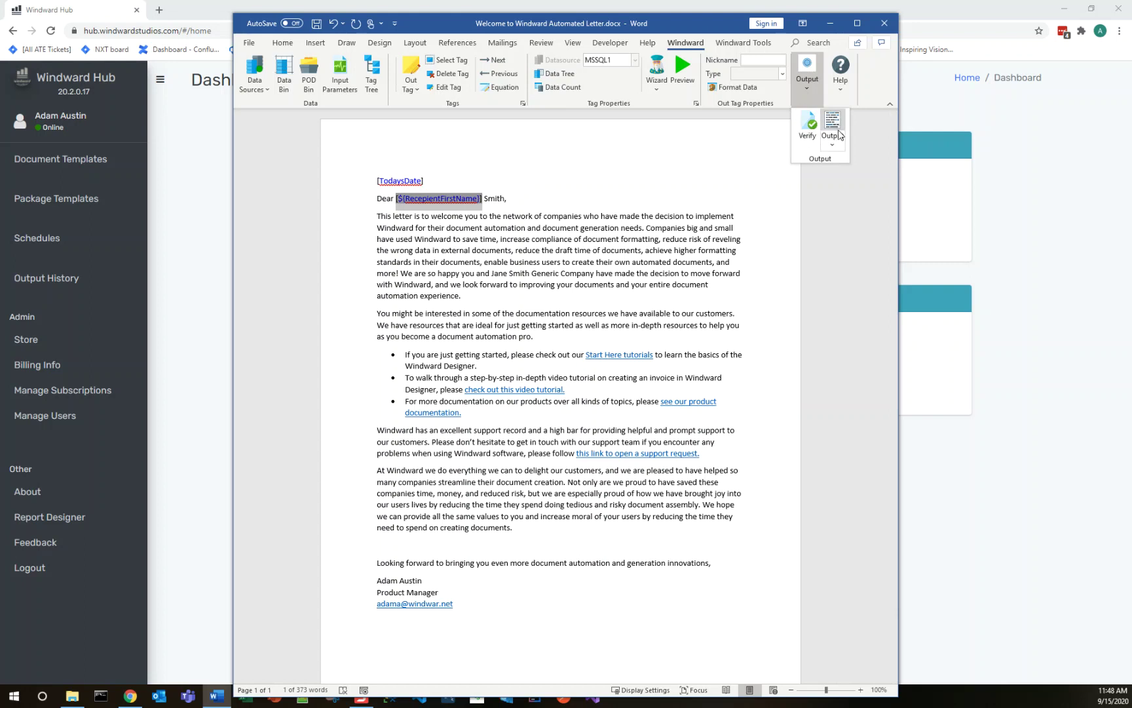
click(837, 135)
click(846, 166)
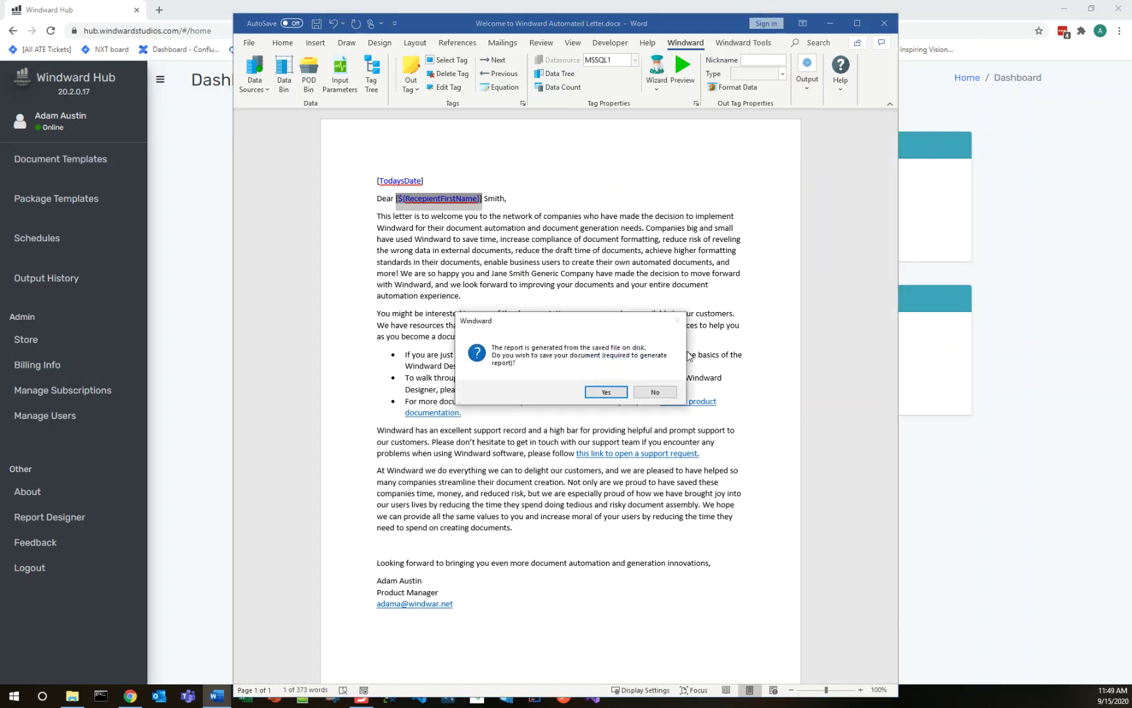
Step: Save, run the report with a sample first name, check the output letter, and close it
click(610, 395)
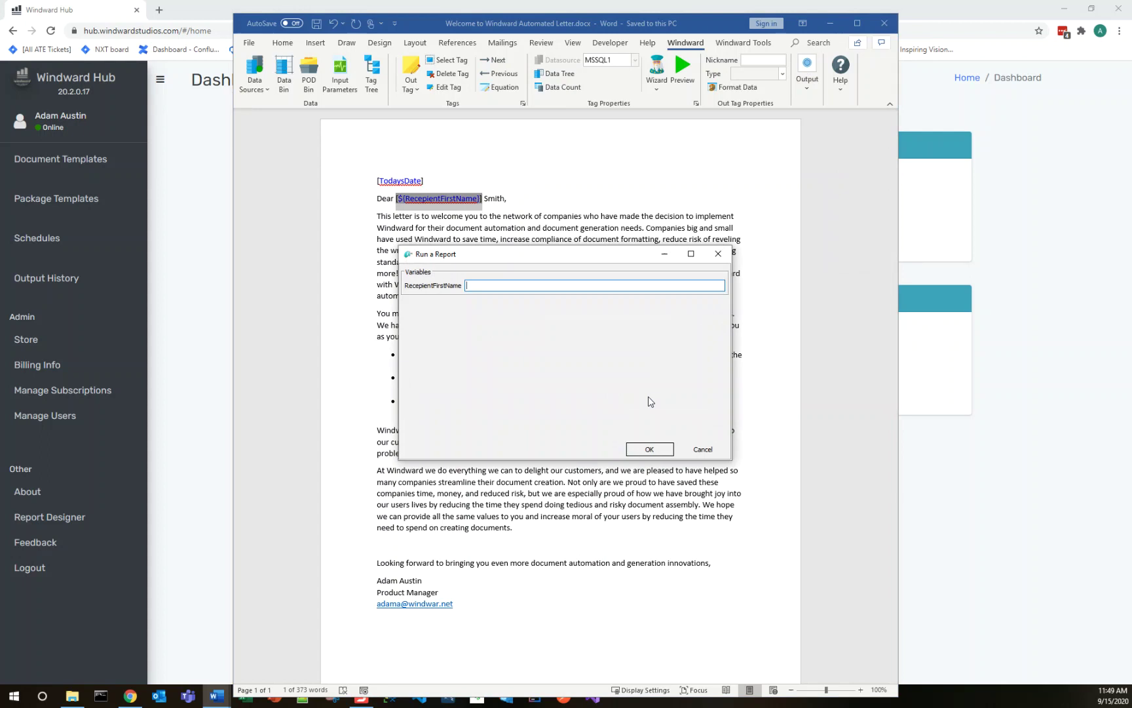
text(J)
text(dam)
key(Return)
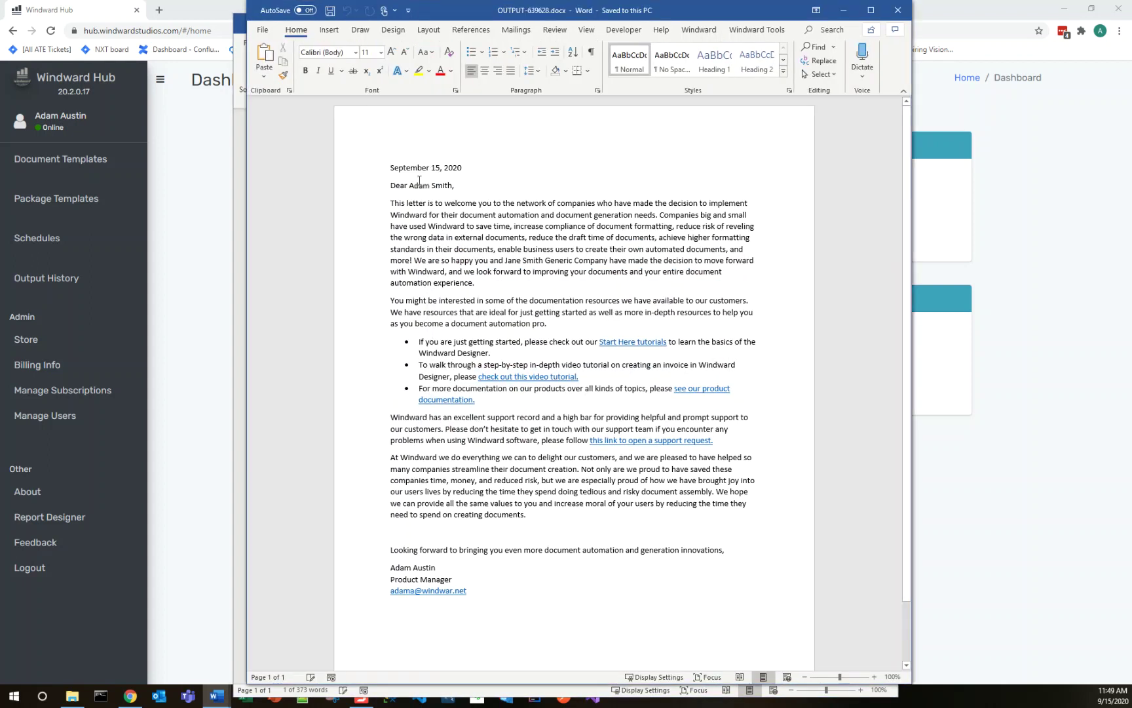
double_click(420, 184)
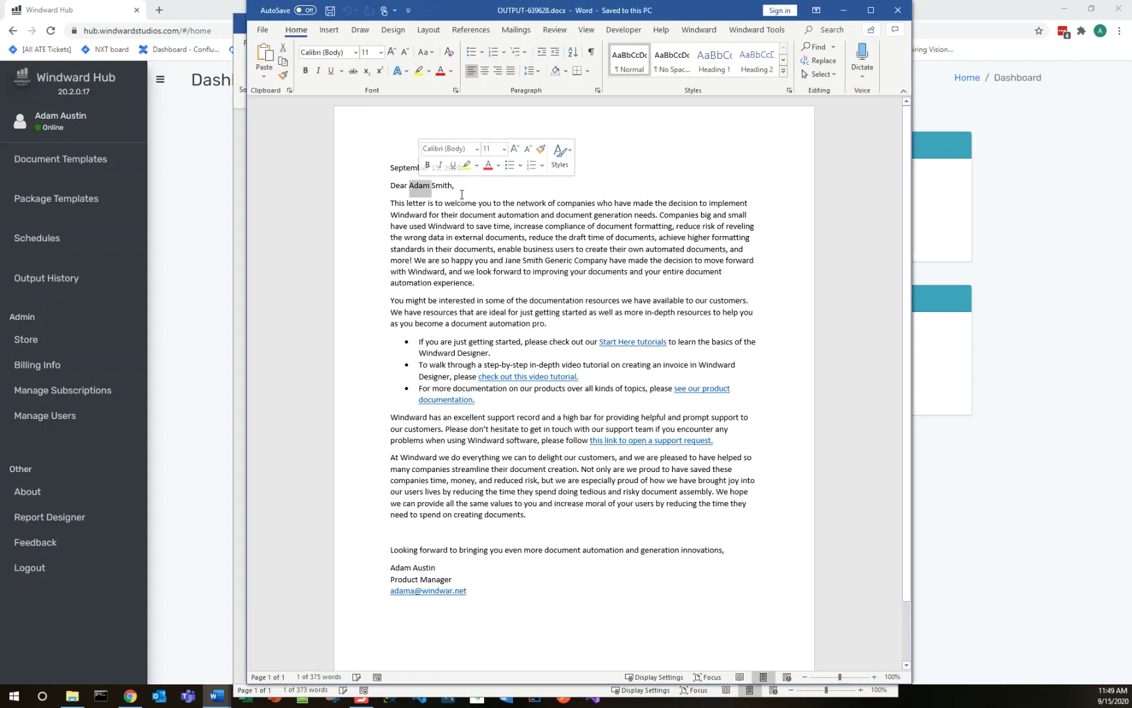
click(907, 14)
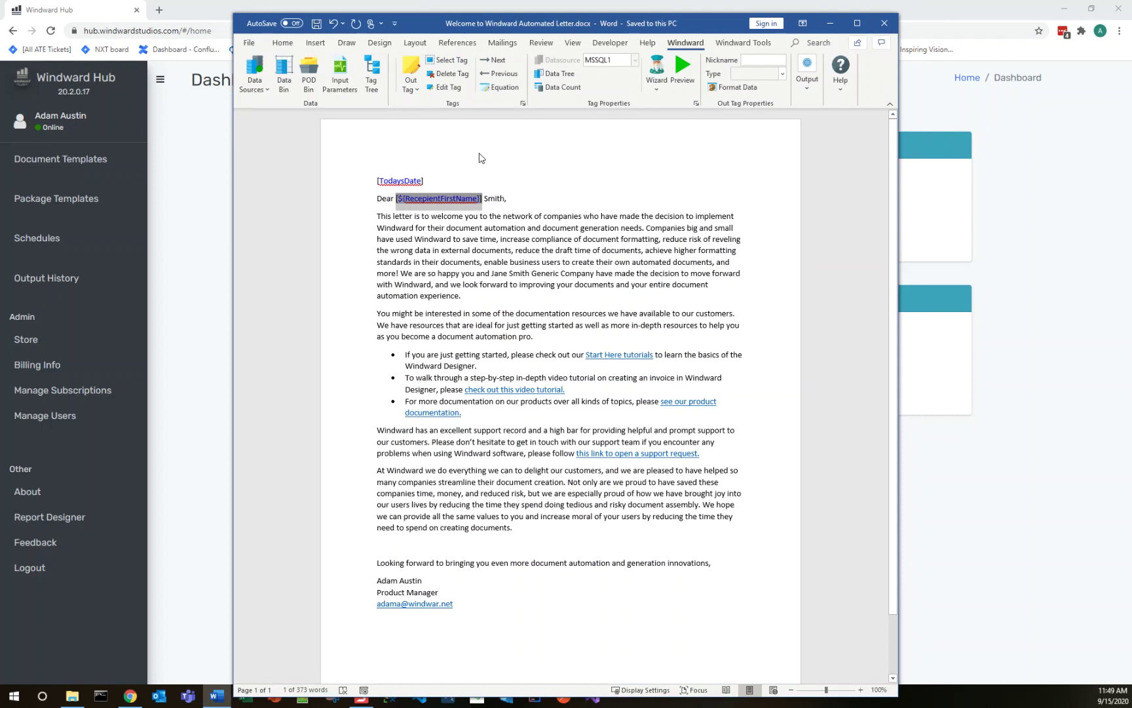
Step: Add RecepientLastName and RecepientCompanyName input parameters and save them
click(525, 192)
click(340, 75)
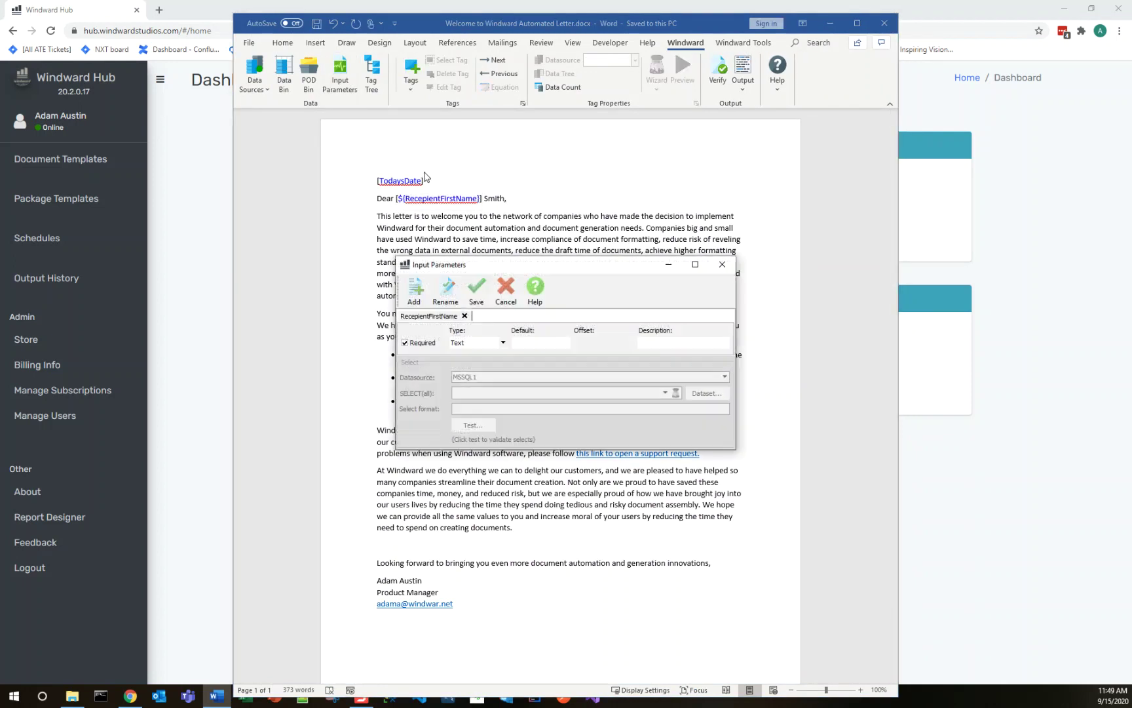
click(415, 288)
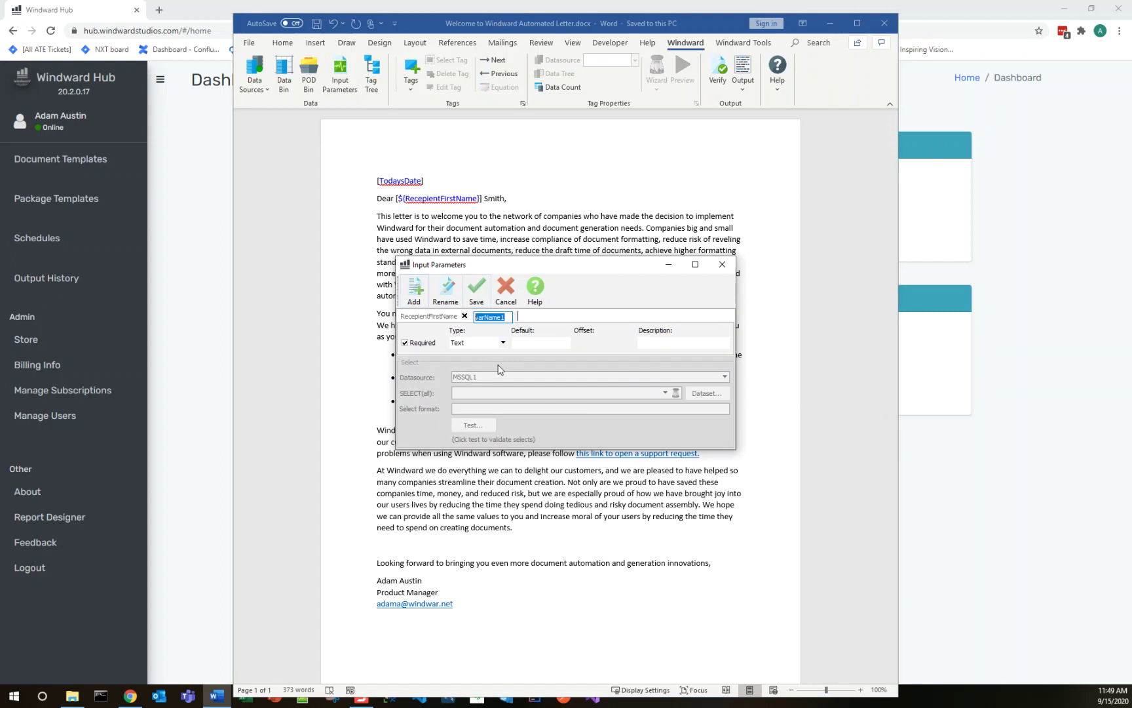
text(RecepientLastName)
key(Return)
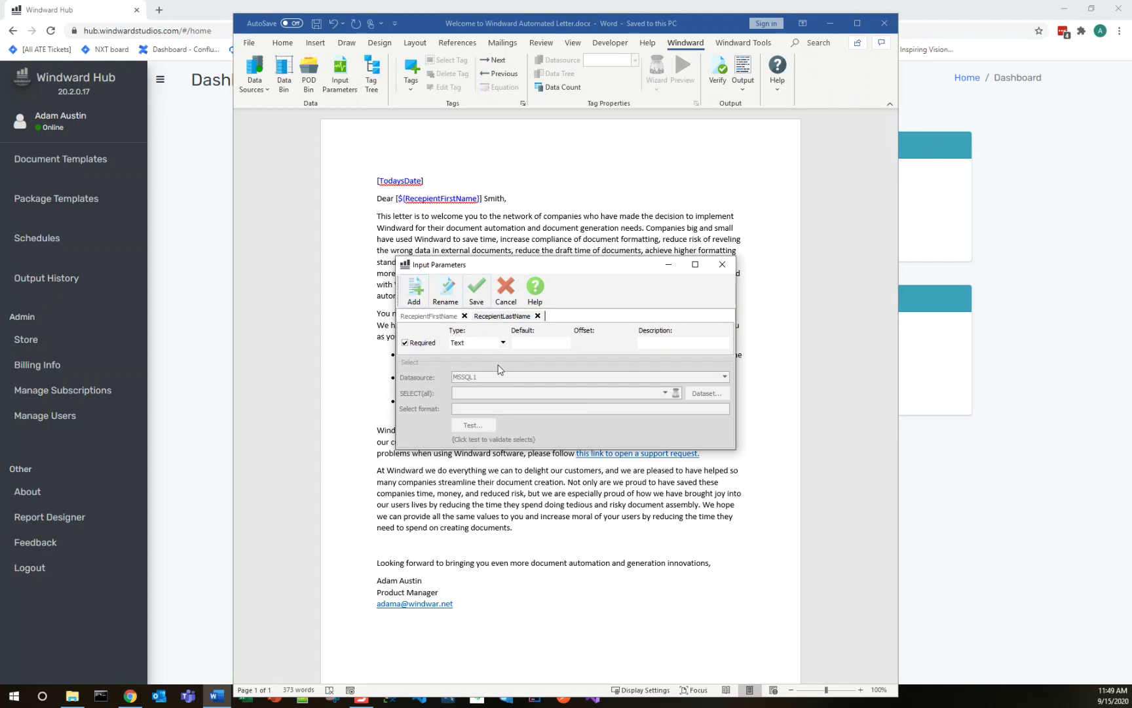
click(414, 290)
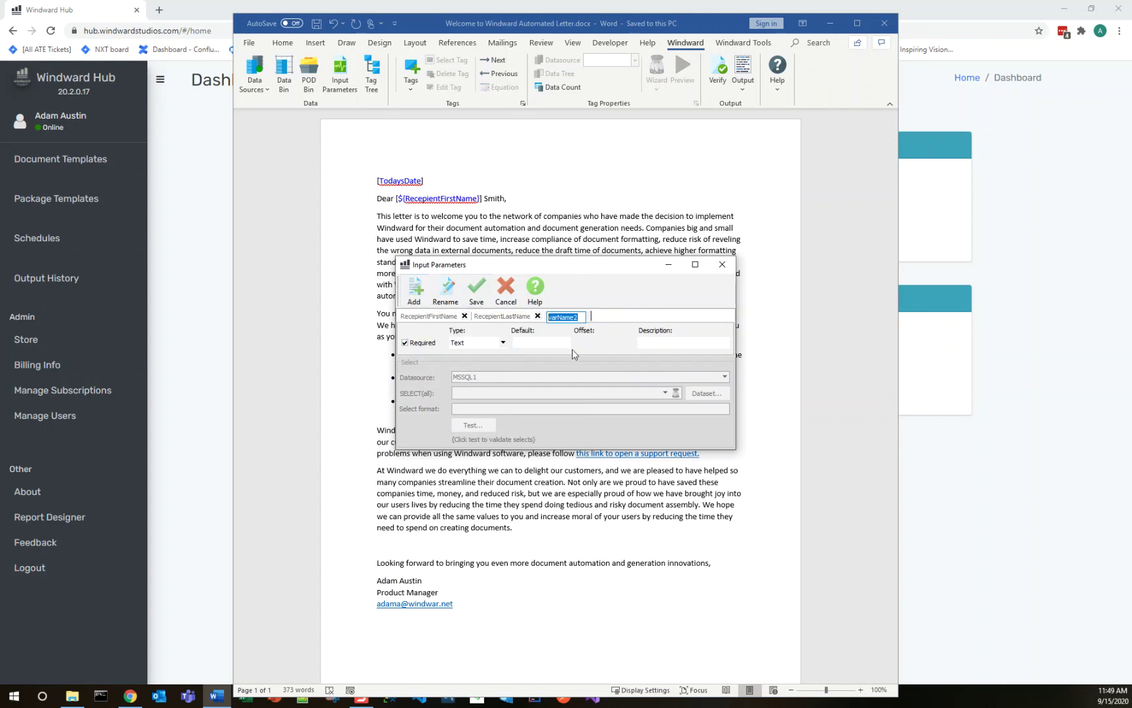
text(RecepientCompanyName)
key(Return)
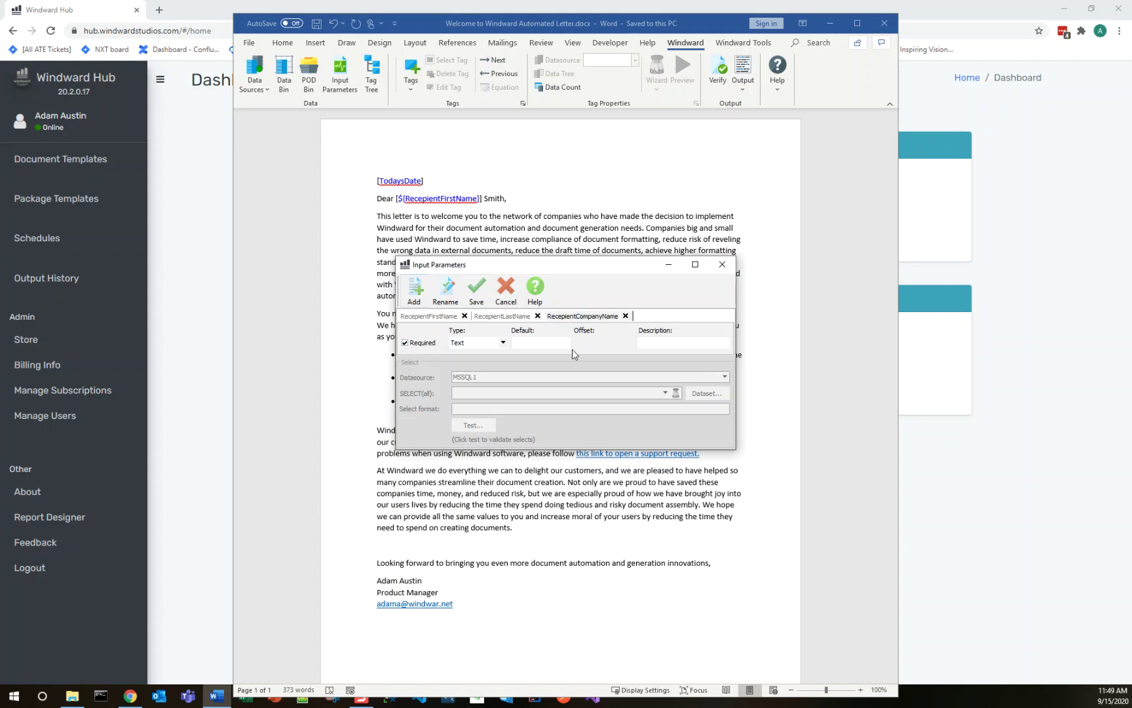
click(482, 295)
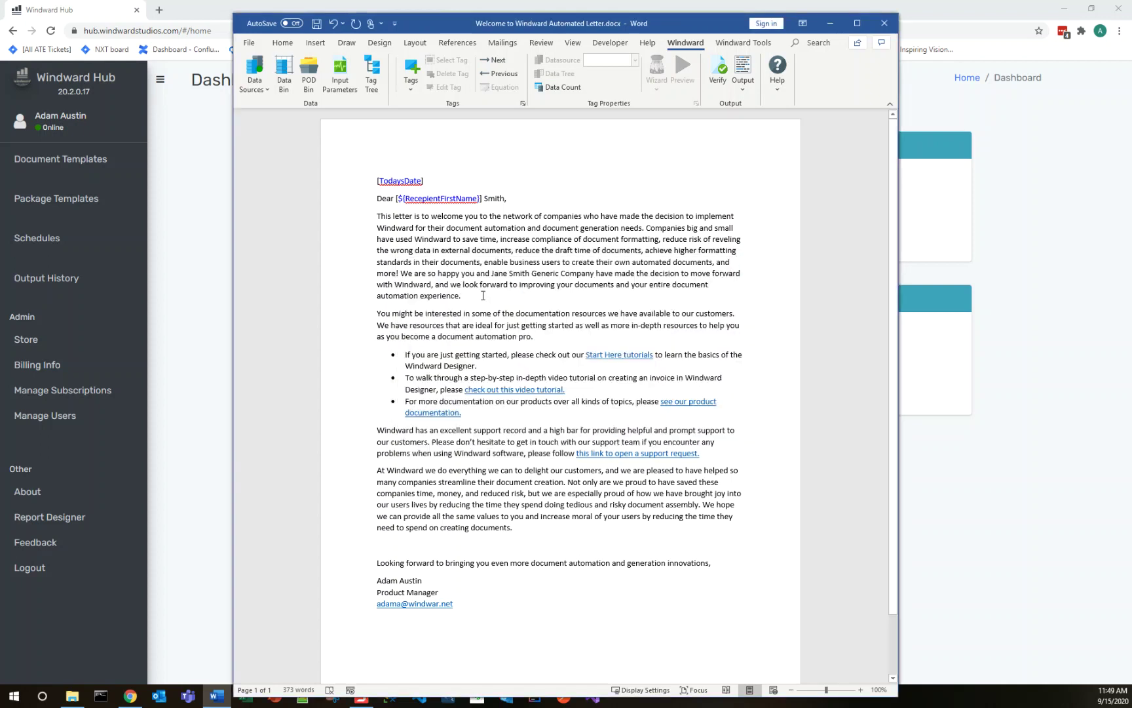
Step: Replace the greeting's sample surname with an Out tag bound to RecepientLastName
double_click(496, 197)
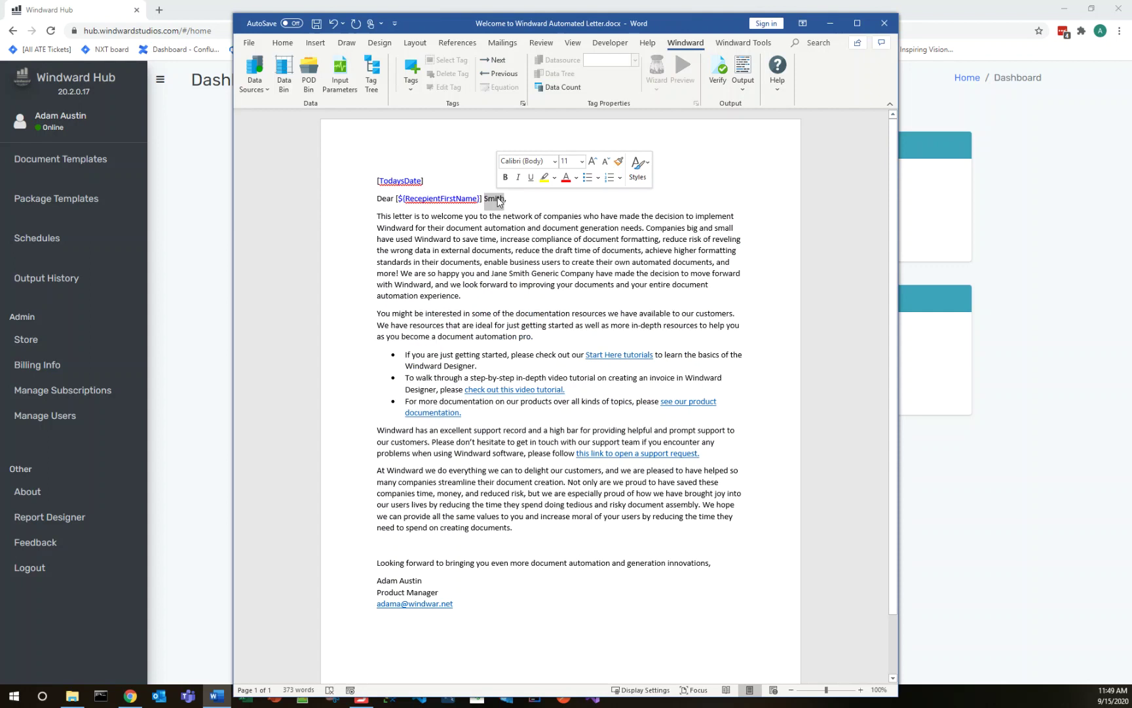
key(Delete)
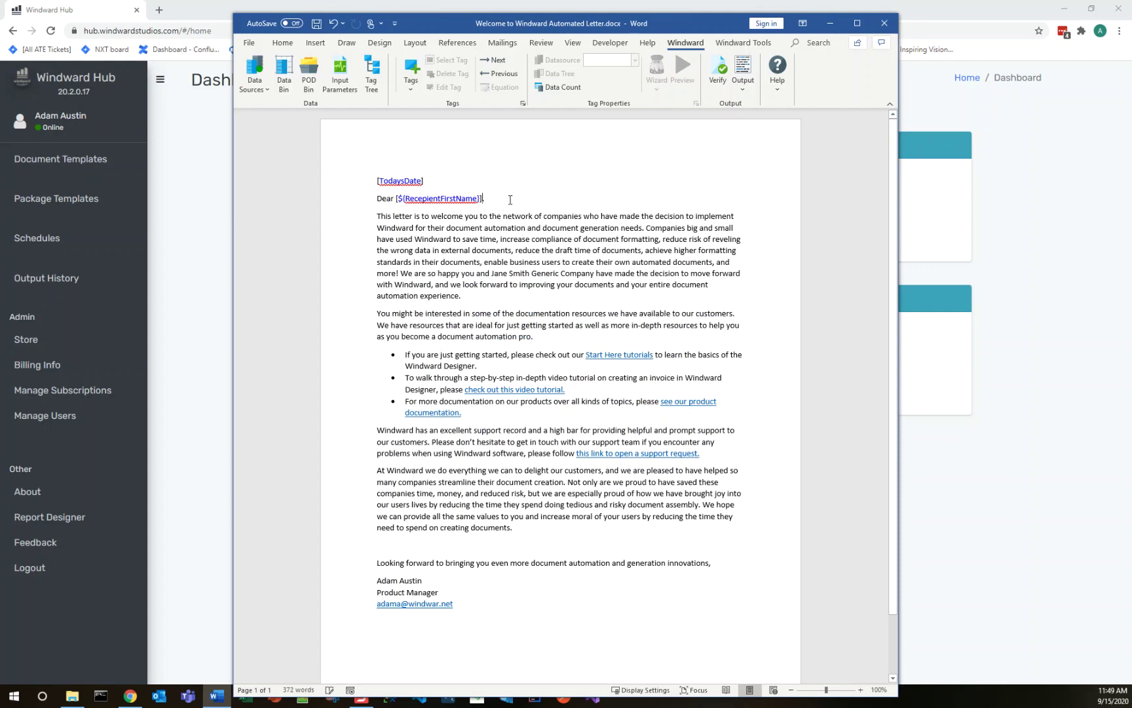
click(411, 79)
click(434, 109)
click(492, 198)
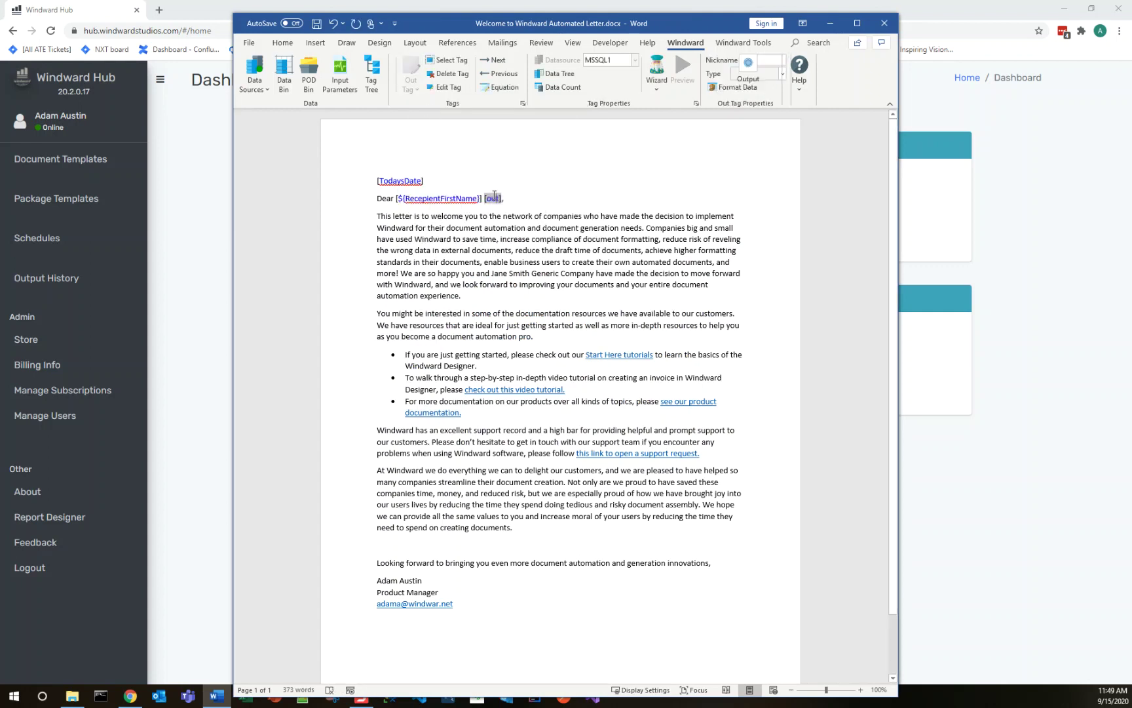
click(556, 73)
click(609, 103)
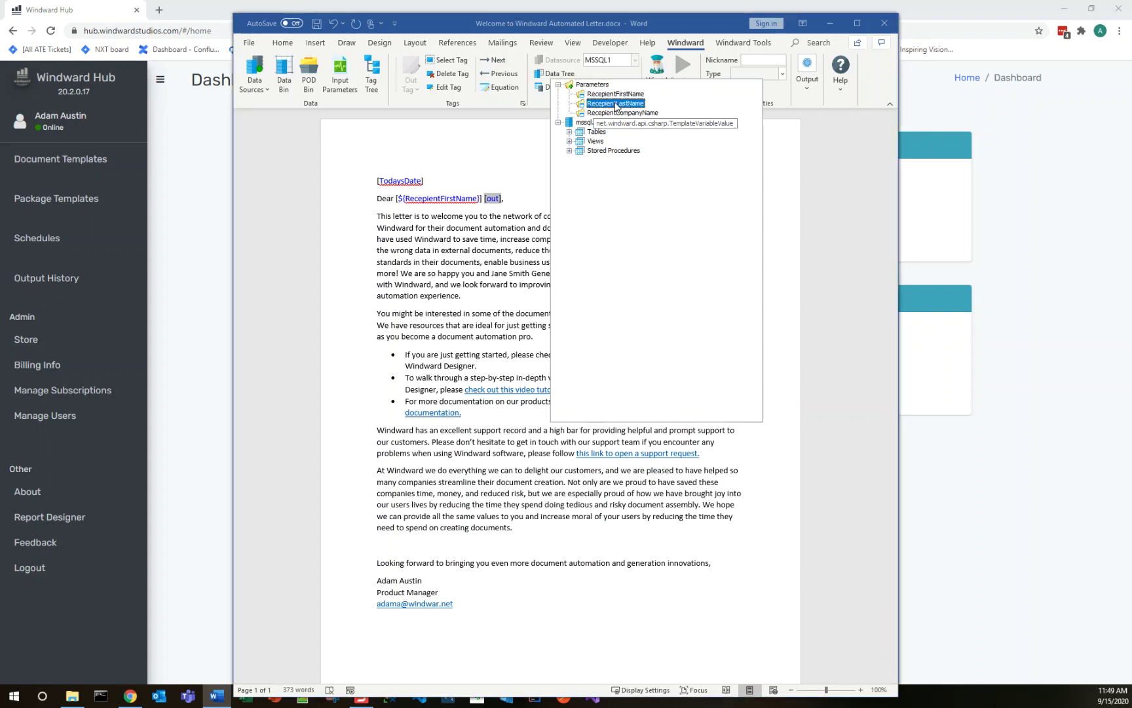
Step: Replace the placeholder recipient and company text with a RecepientCompanyName tag, then save
click(493, 277)
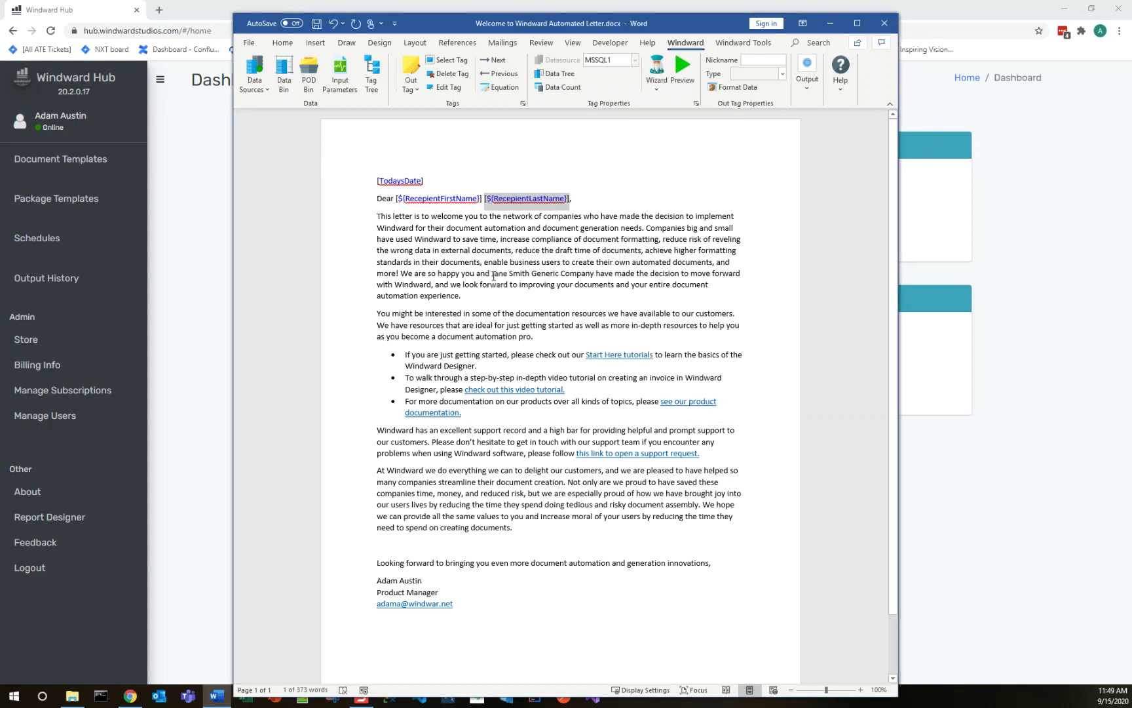
shift+click(595, 276)
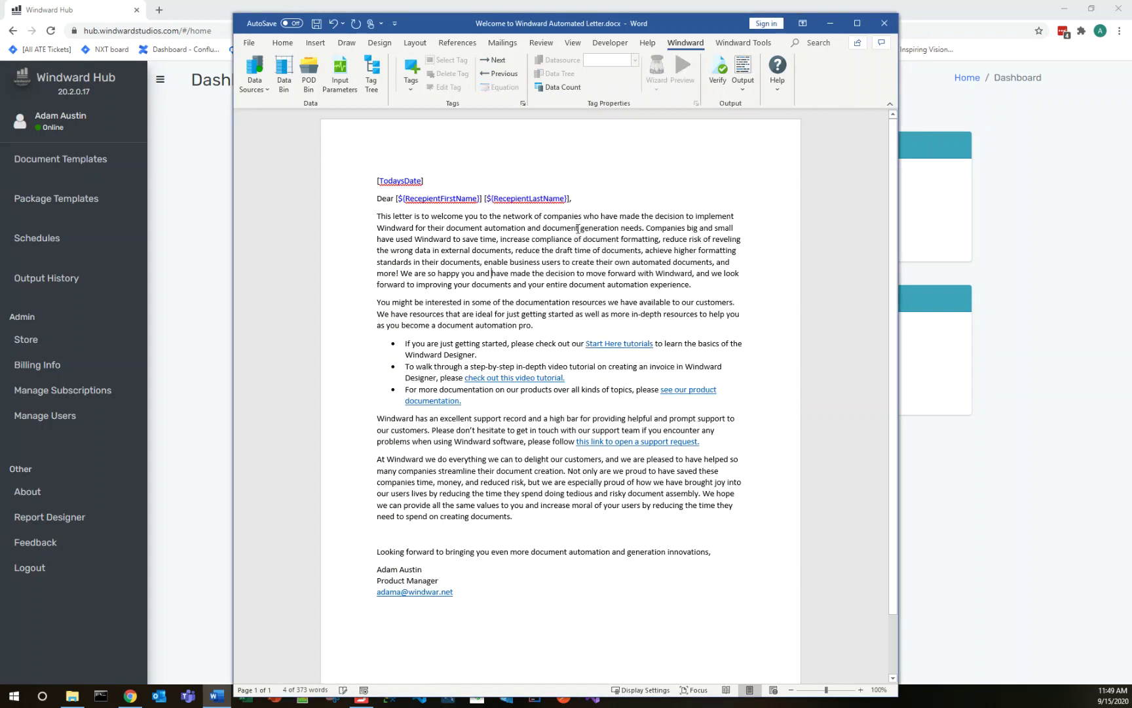
key(Delete)
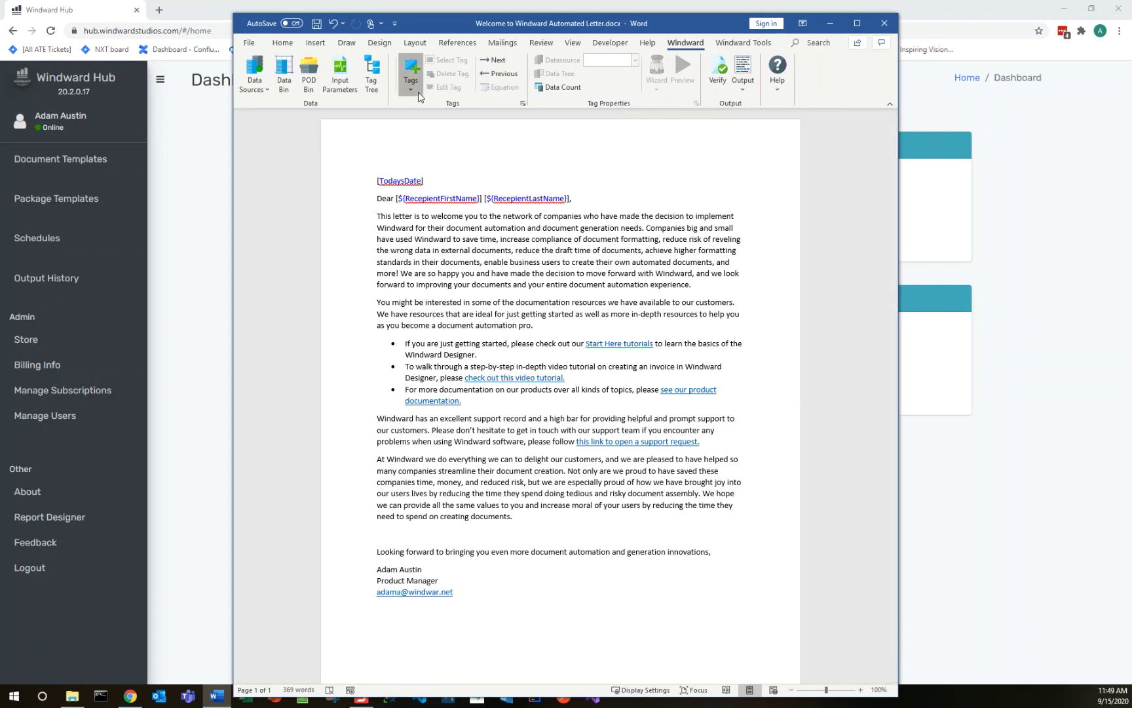
click(419, 92)
click(430, 110)
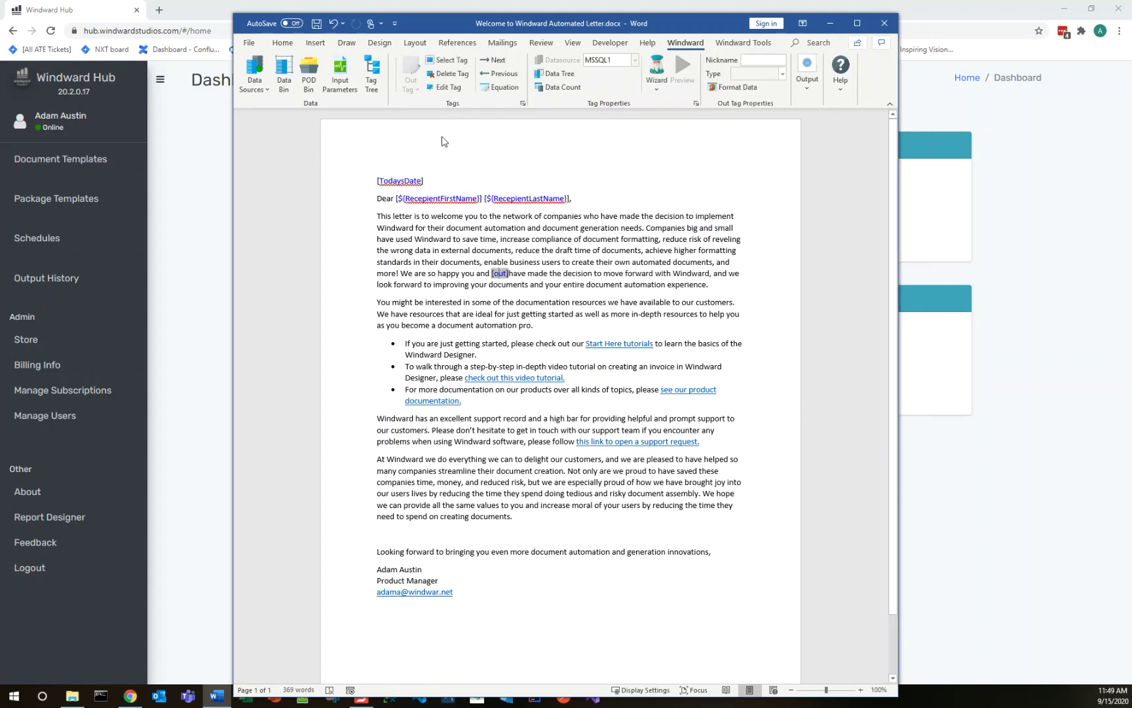
click(558, 74)
click(598, 115)
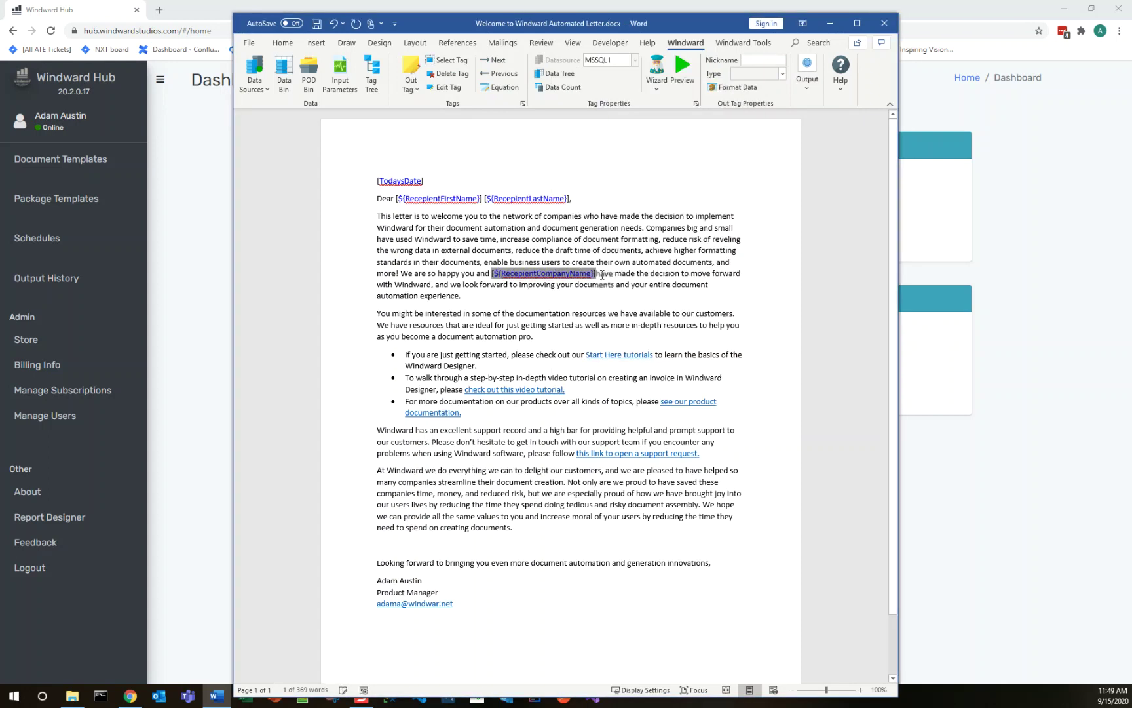
click(596, 274)
key(ctrl+s)
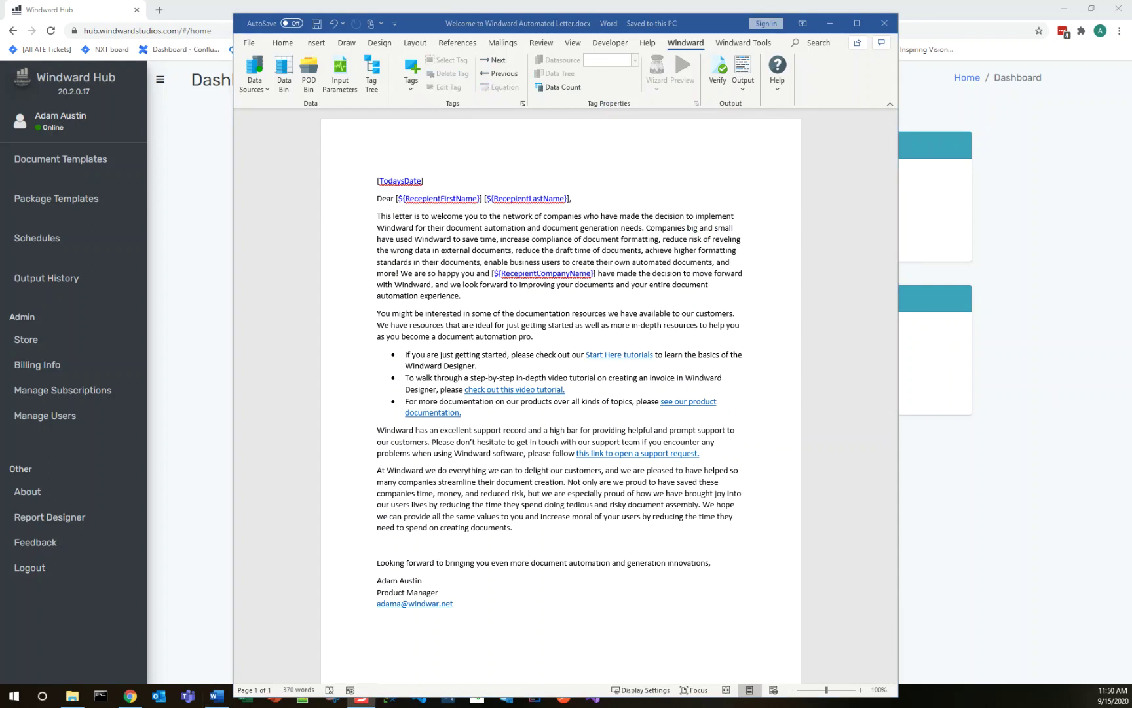
Step: Upload Welcome to Windward Automated Letter.docx as a document template and publish it
click(1025, 353)
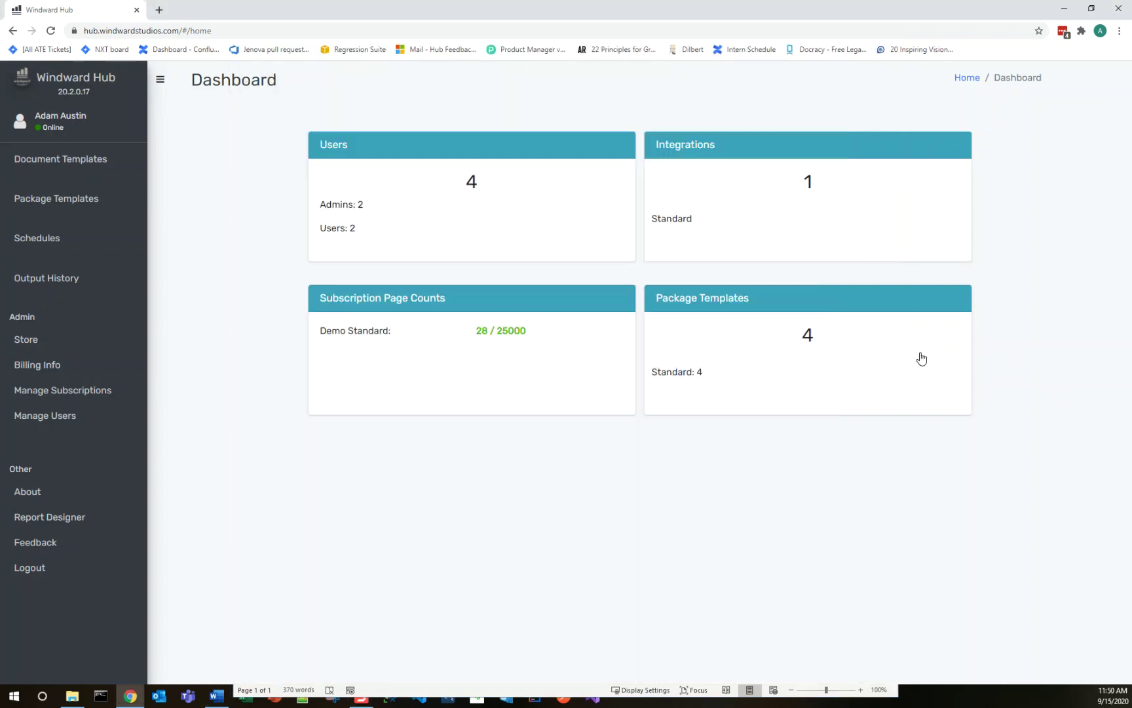
click(92, 171)
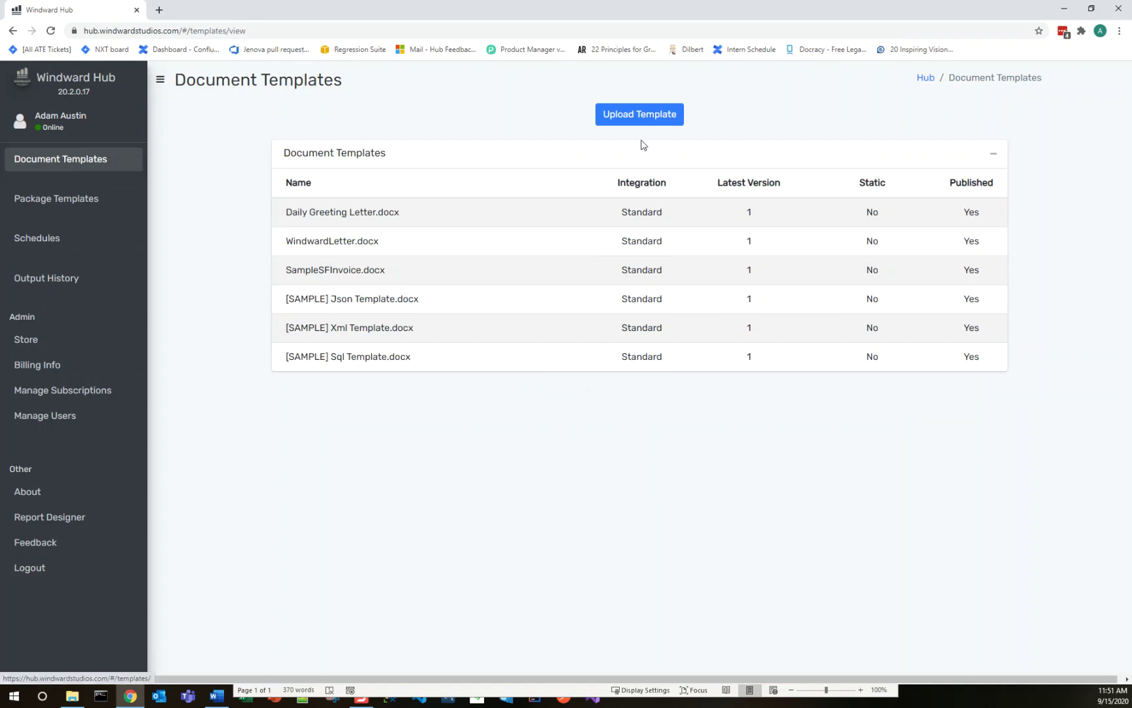
click(634, 116)
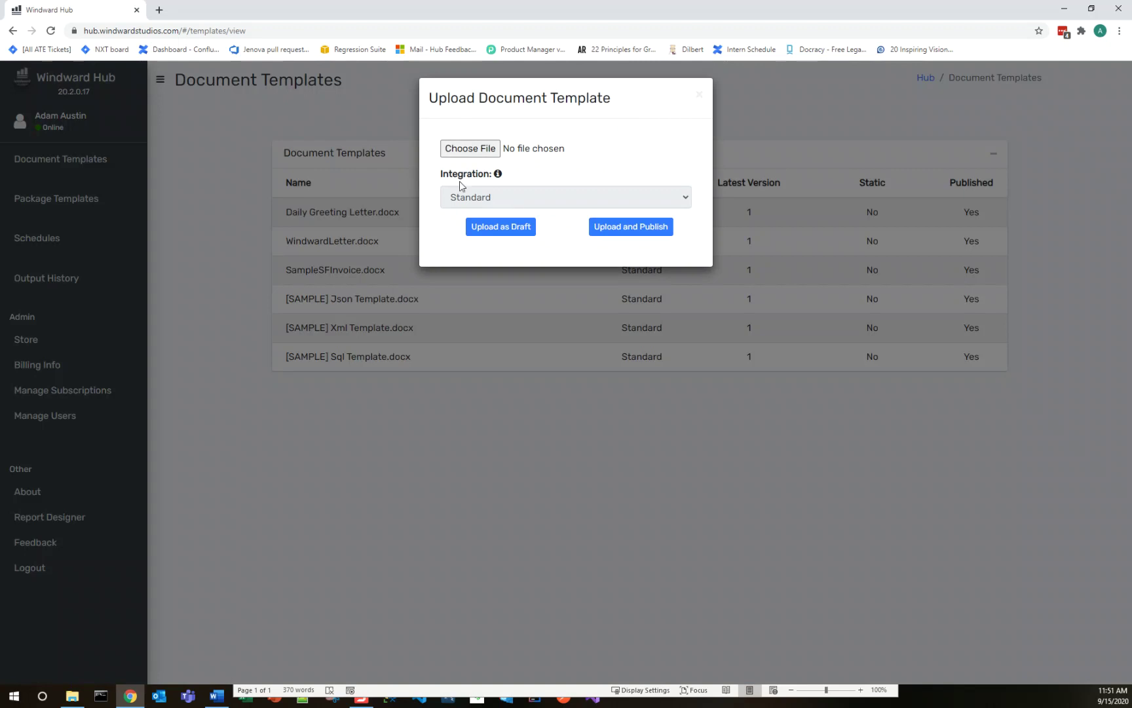
click(463, 149)
click(213, 84)
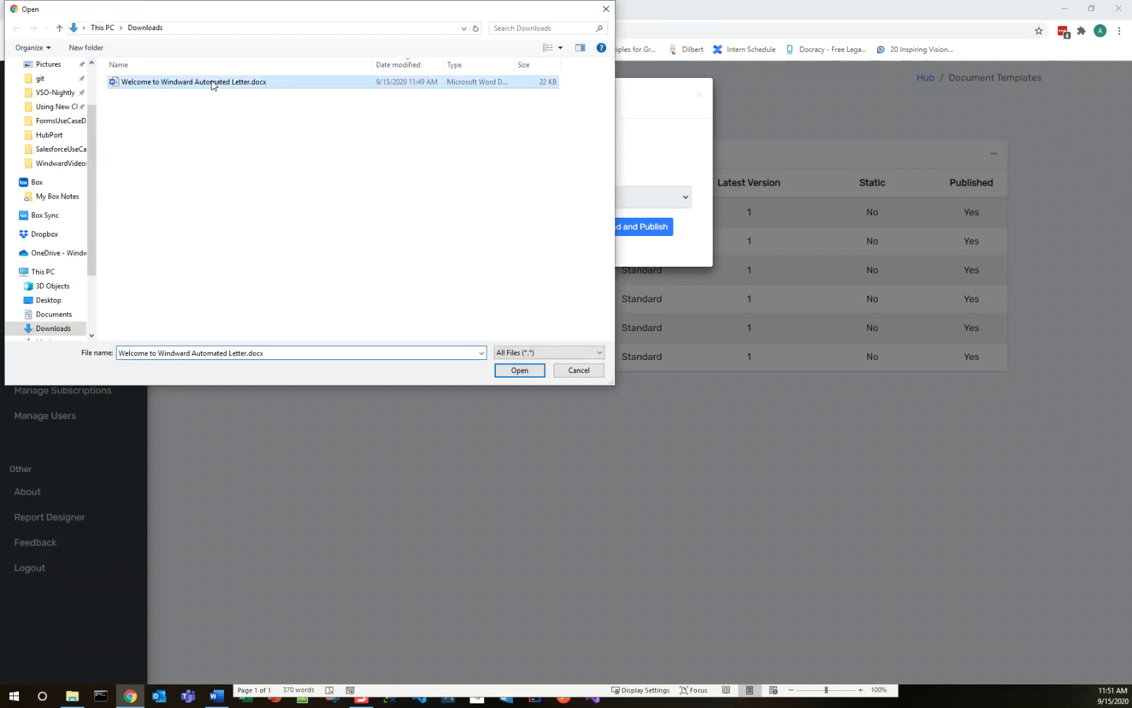
click(519, 371)
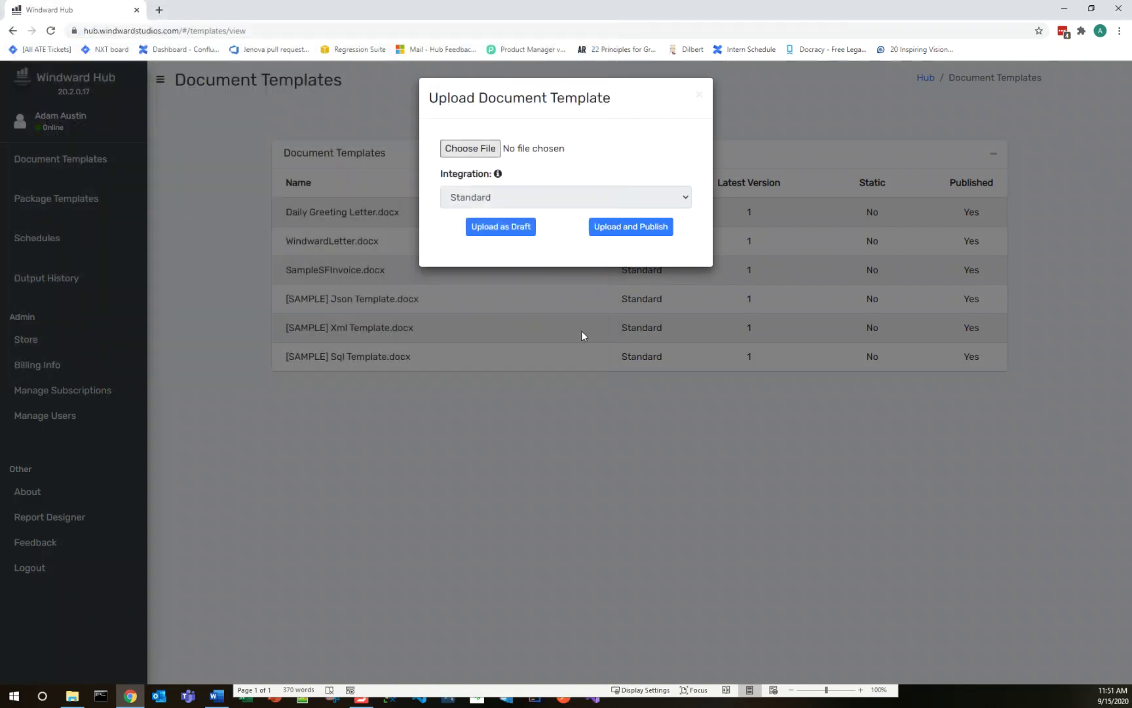
click(641, 228)
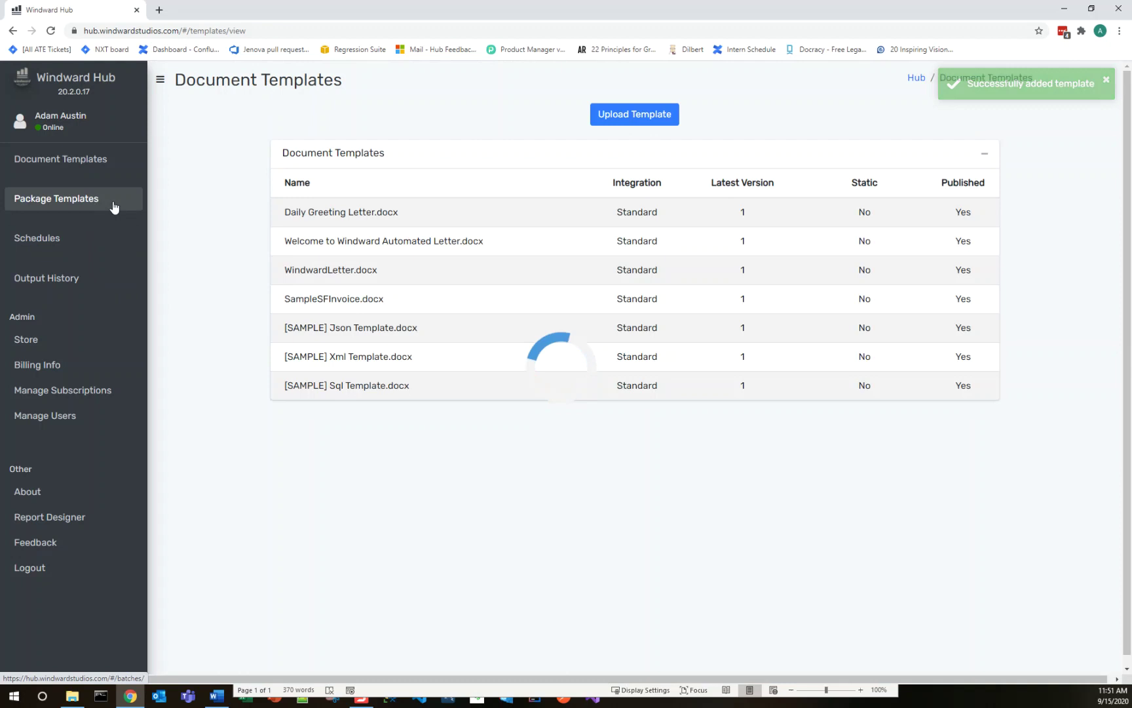
Step: Start a new package template that includes Welcome to Windward Automated Letter.docx
click(114, 207)
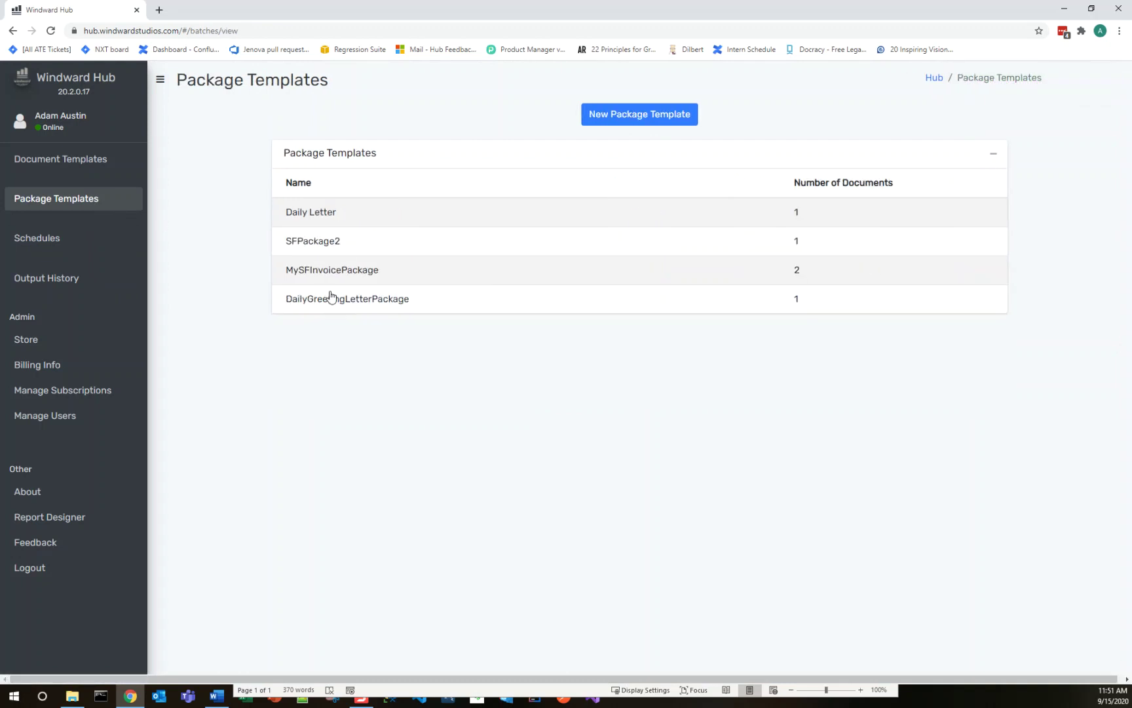
click(627, 119)
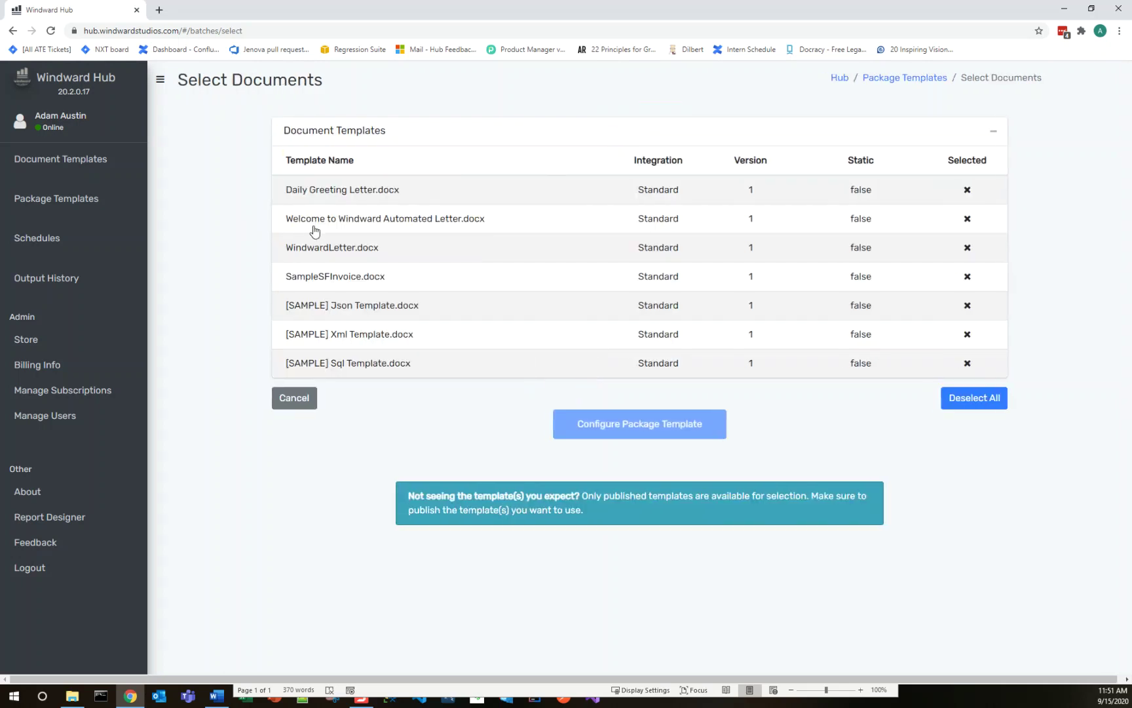
click(314, 230)
click(672, 431)
Step: Name it Welcome Letter Package with pdf output 'Welcome to Windward', no delivery, and create it
click(432, 175)
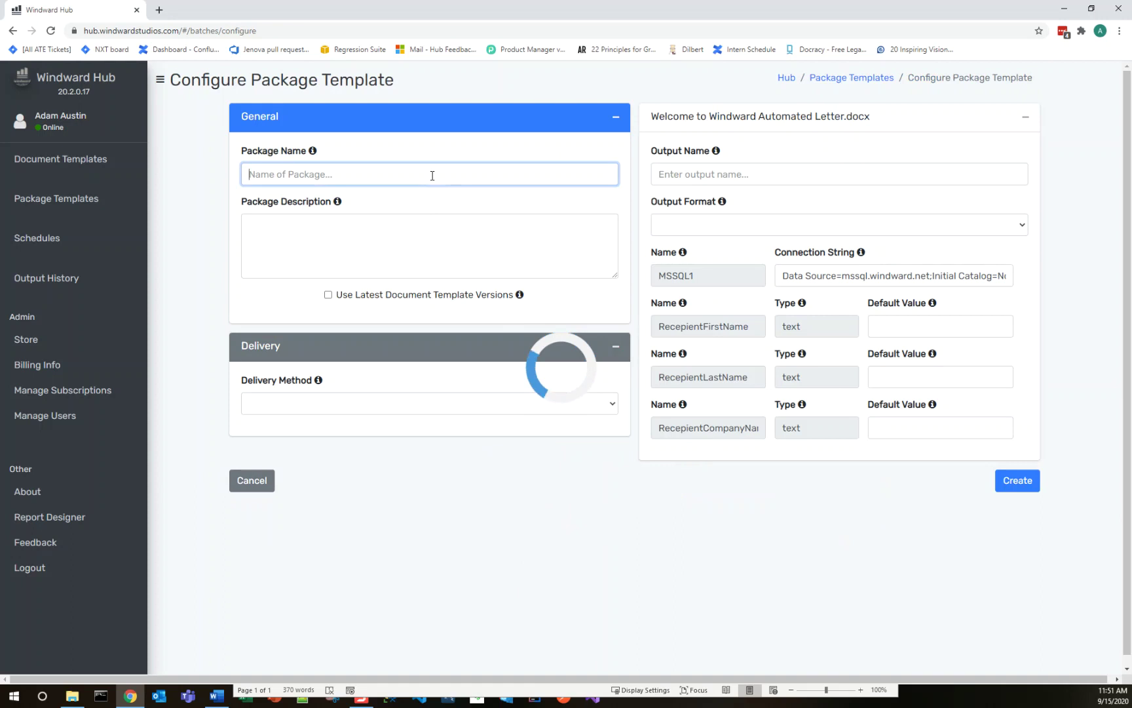
text(Welcome)
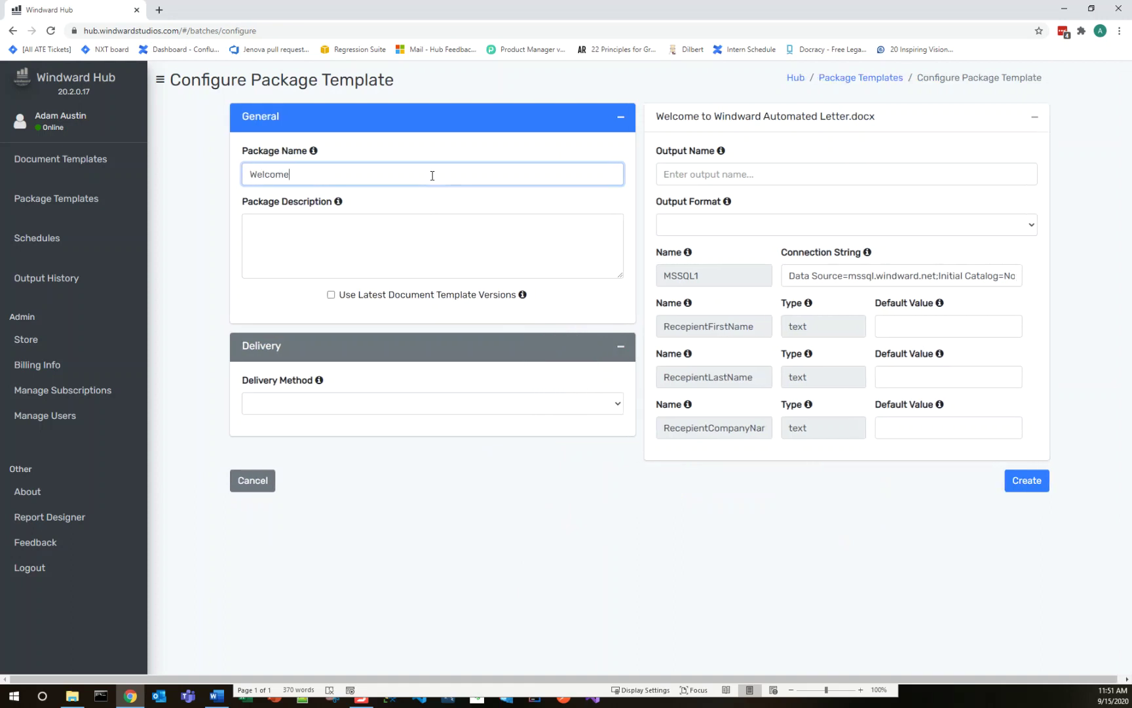
text( Letter Package)
click(761, 174)
text(W)
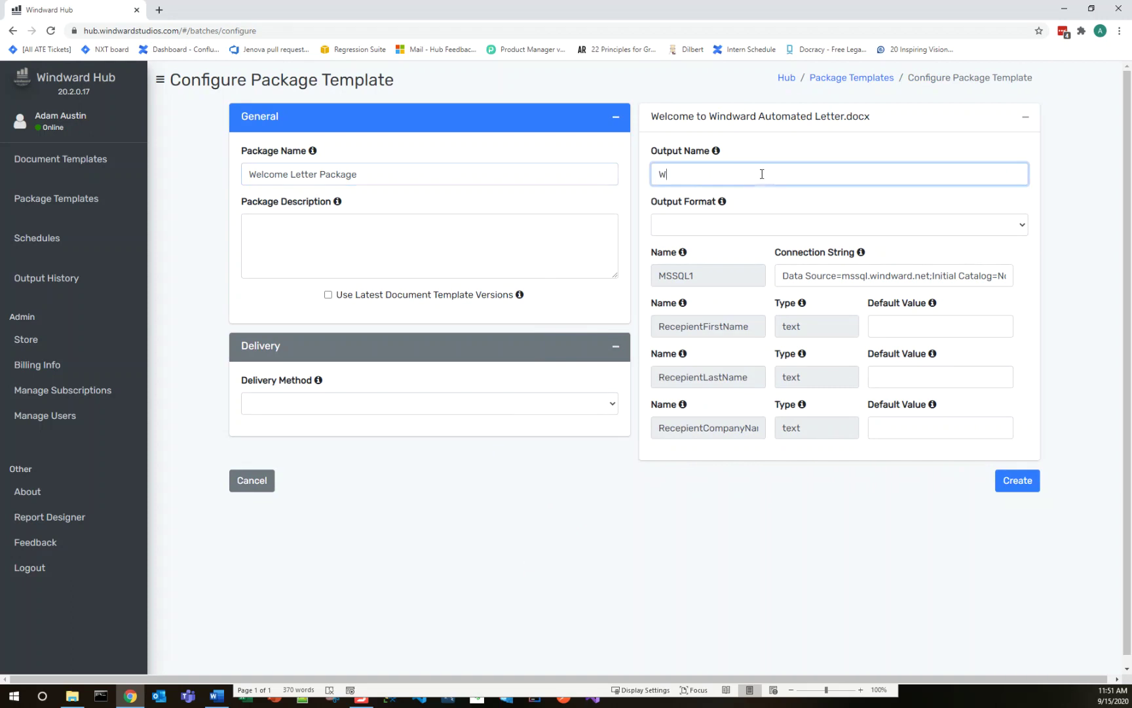
text(elcome to Windward)
click(817, 224)
click(749, 255)
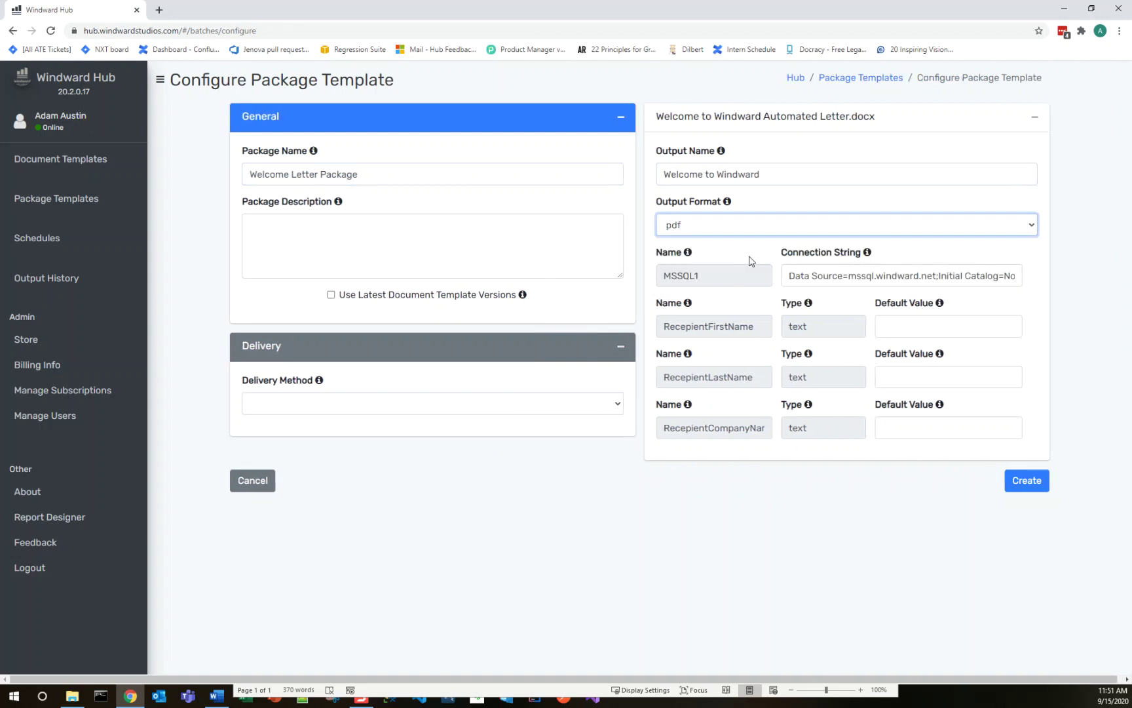
click(611, 404)
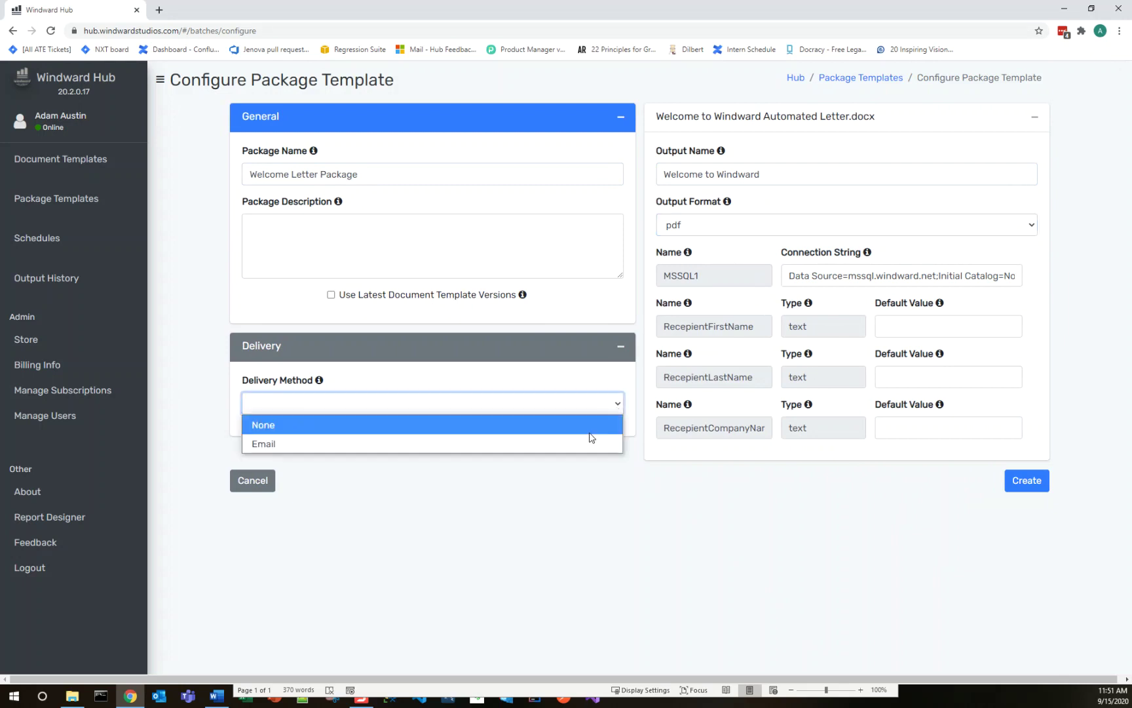
click(433, 425)
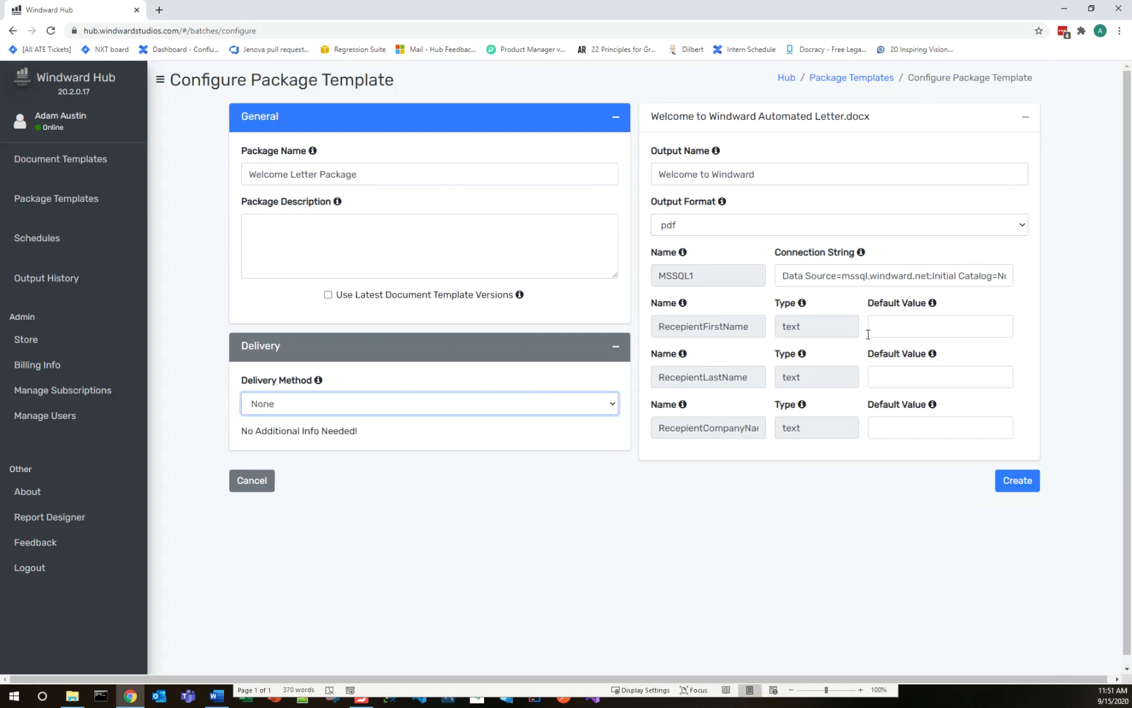
click(1028, 485)
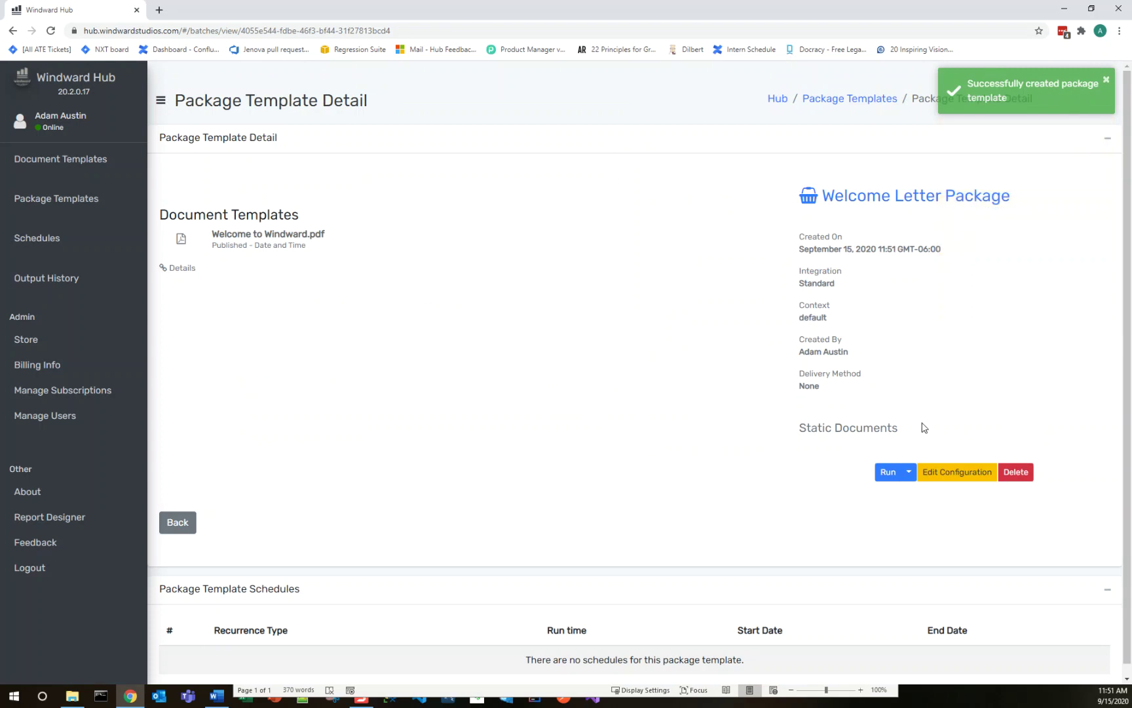
Step: Run the Welcome Letter Package with the recipient's first and last name and company Windward Studios
click(890, 472)
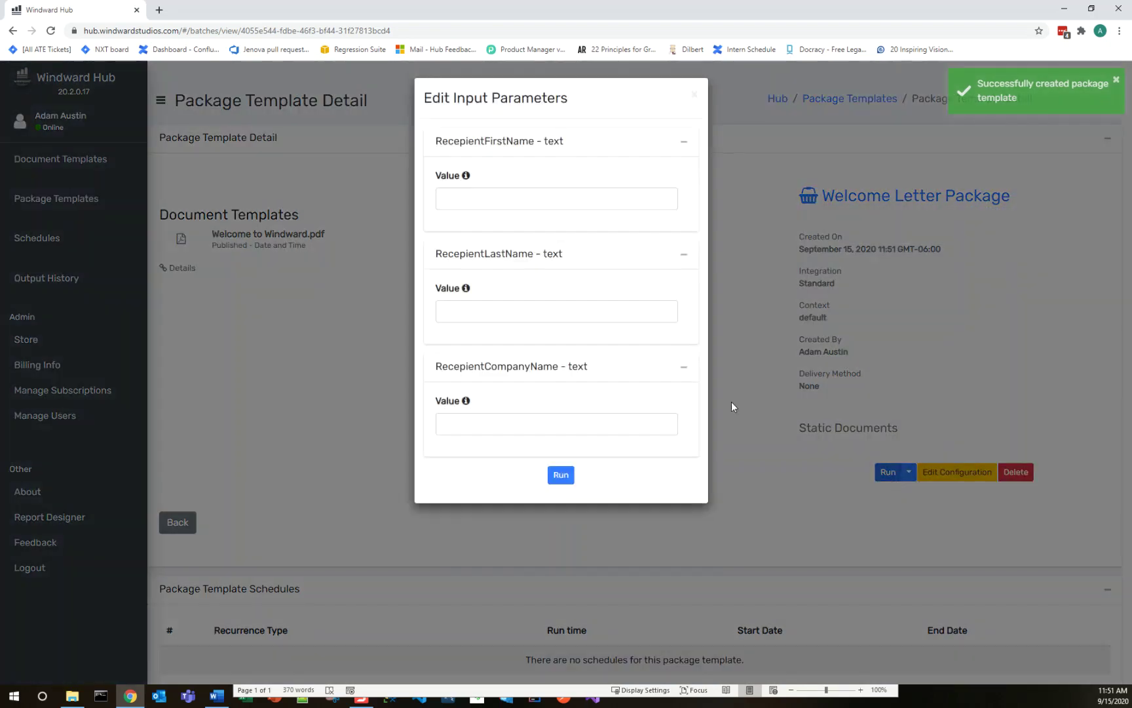
click(585, 205)
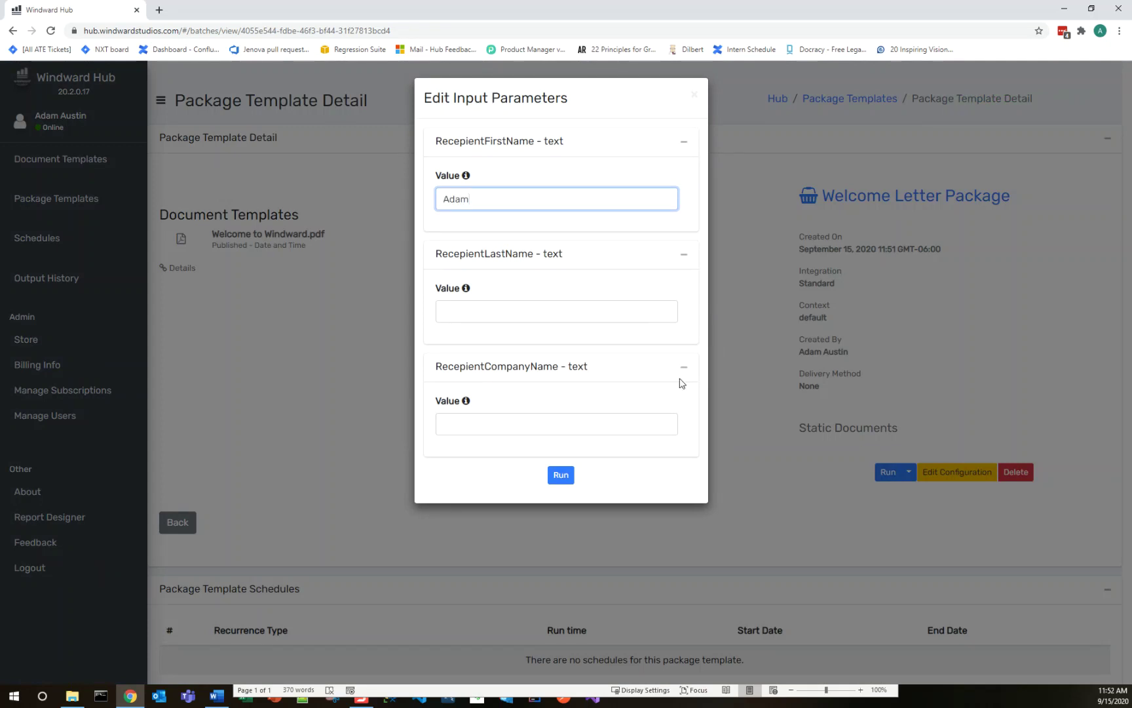
click(573, 306)
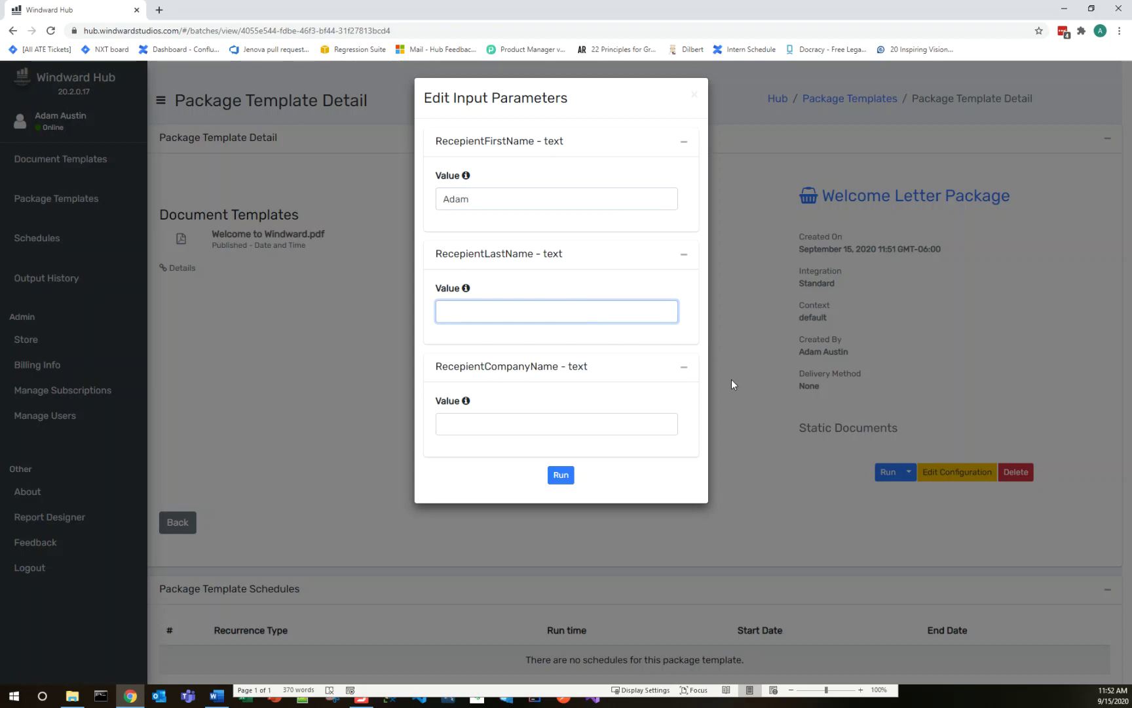
key(Tab)
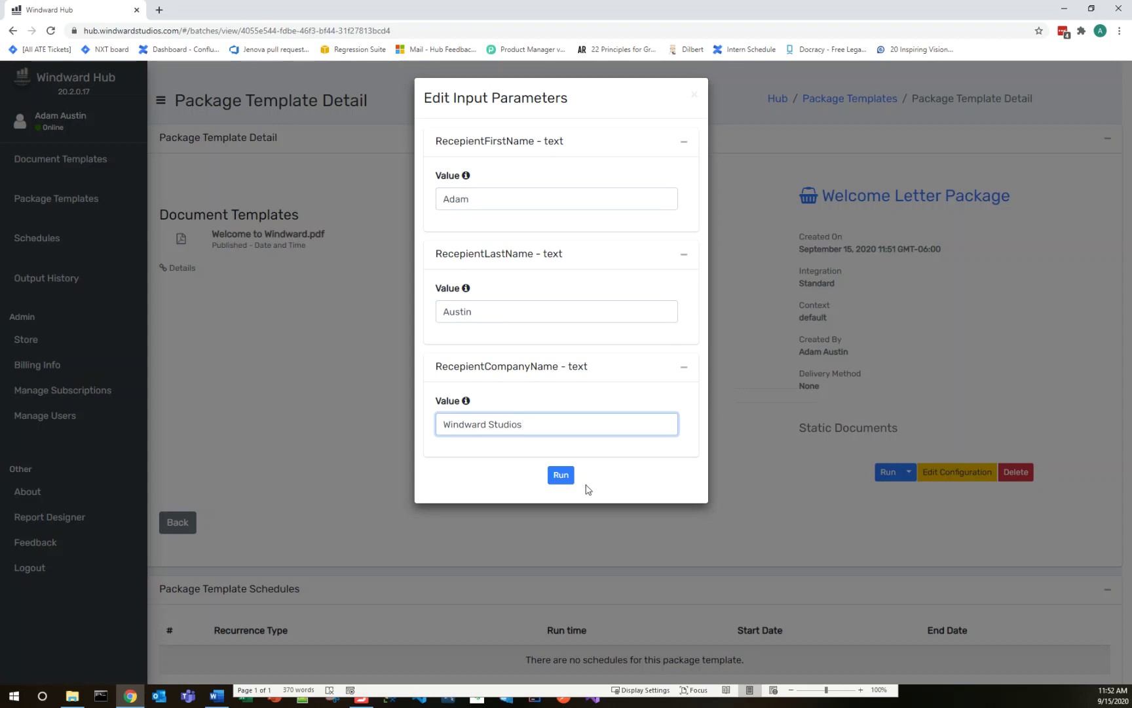
click(561, 476)
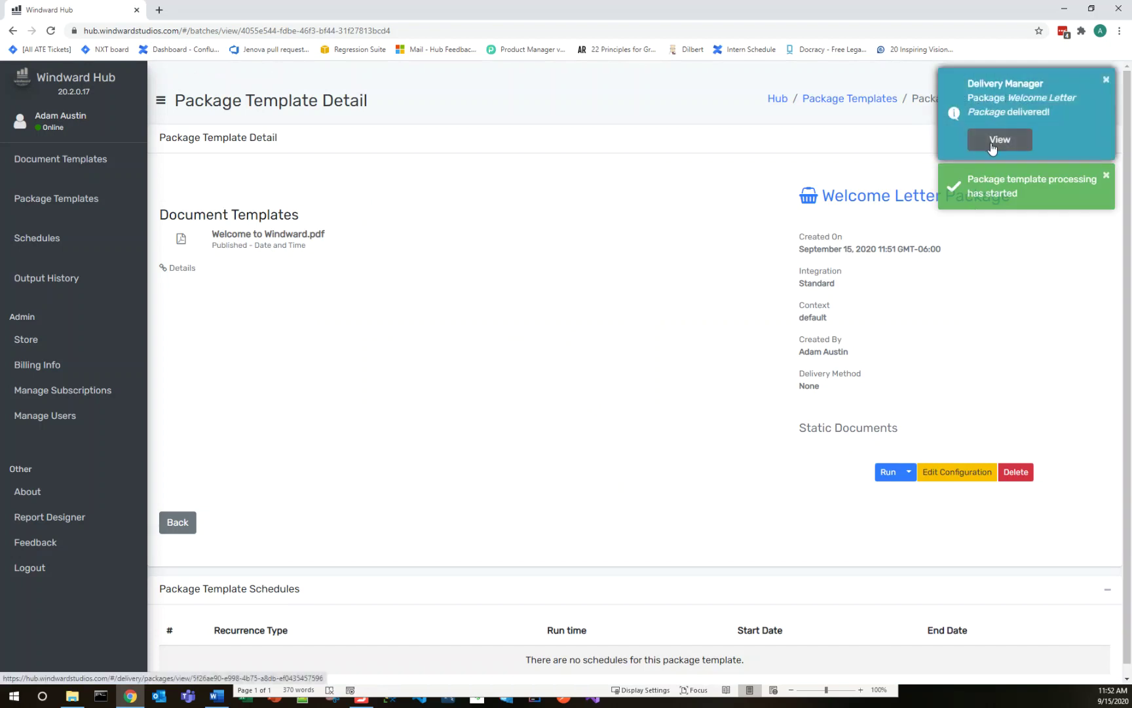
Step: Download the delivered Welcome to Windward.pdf and maximise it in the PDF reader
click(992, 147)
click(632, 267)
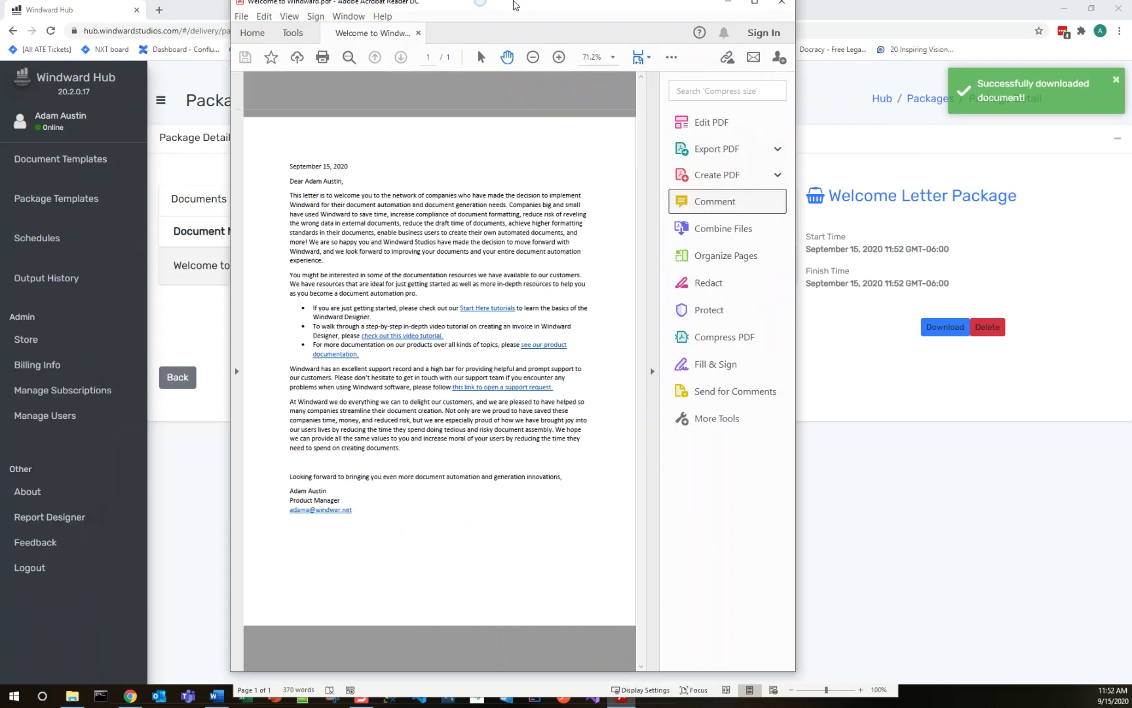
double_click(515, 5)
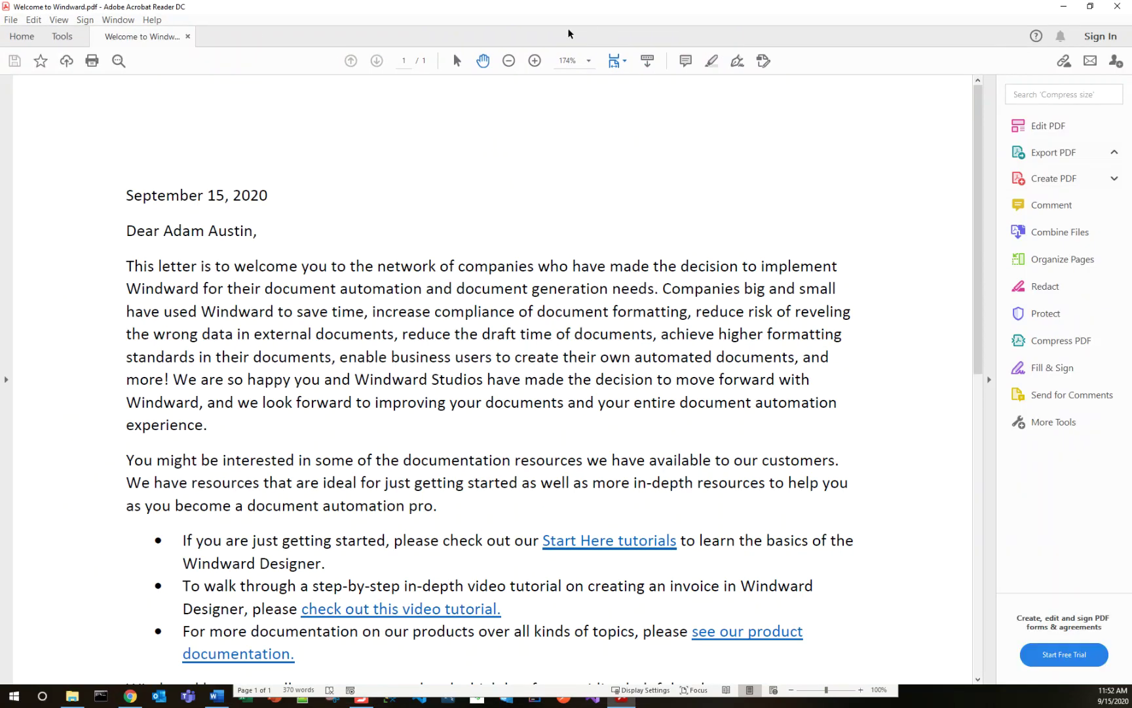
Step: View the personalised letter at 100% zoom, then minimise Acrobat Reader back to Windward Hub
click(587, 61)
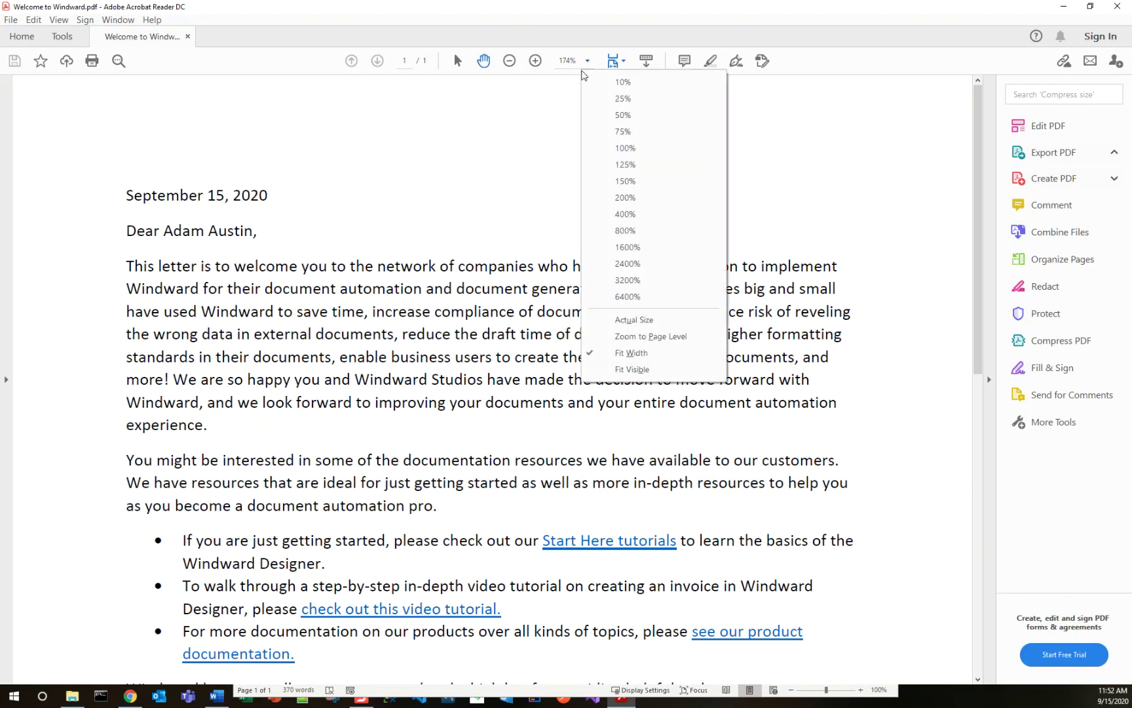
click(640, 147)
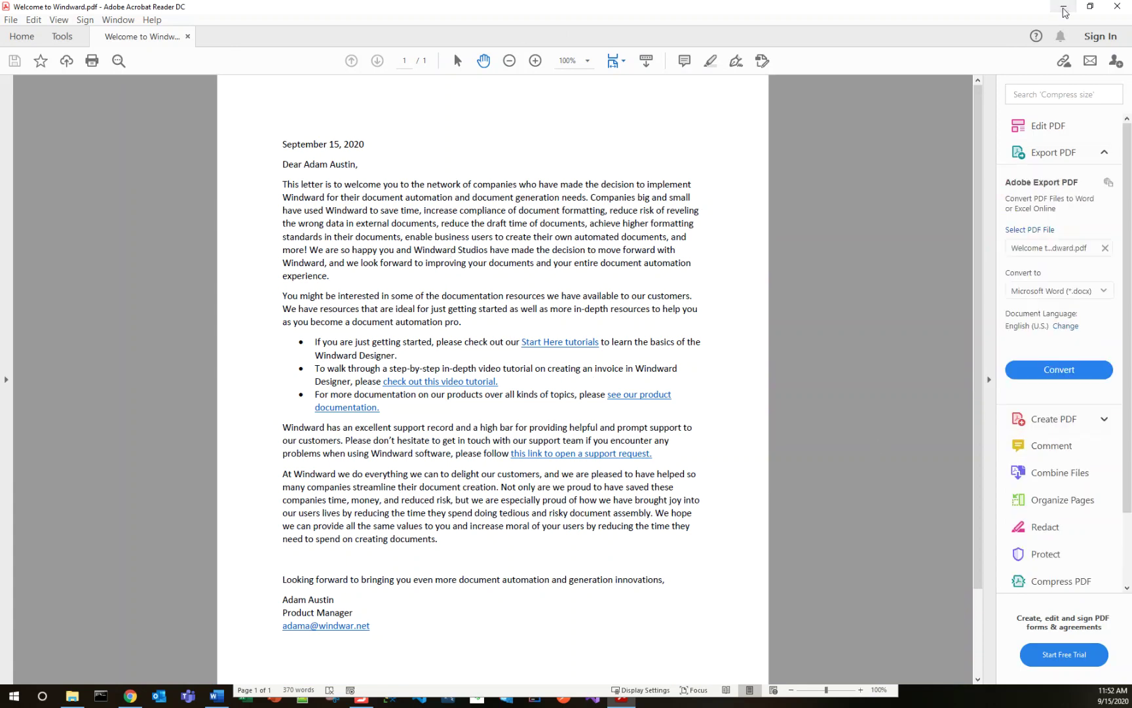
click(1064, 7)
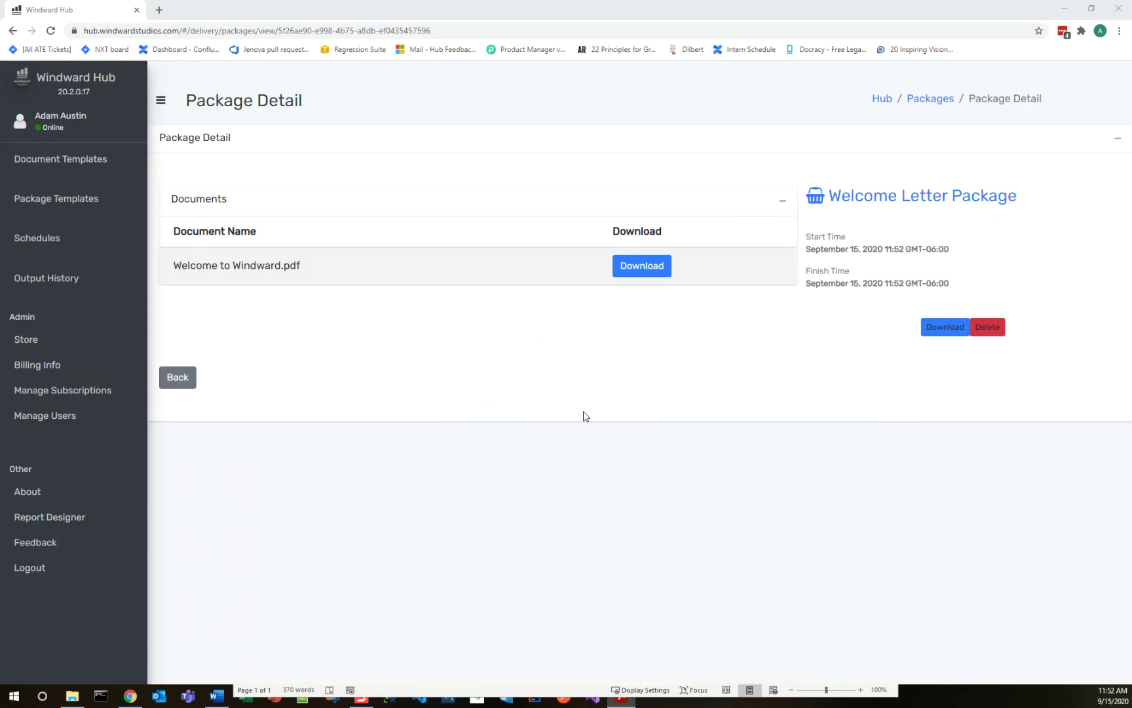